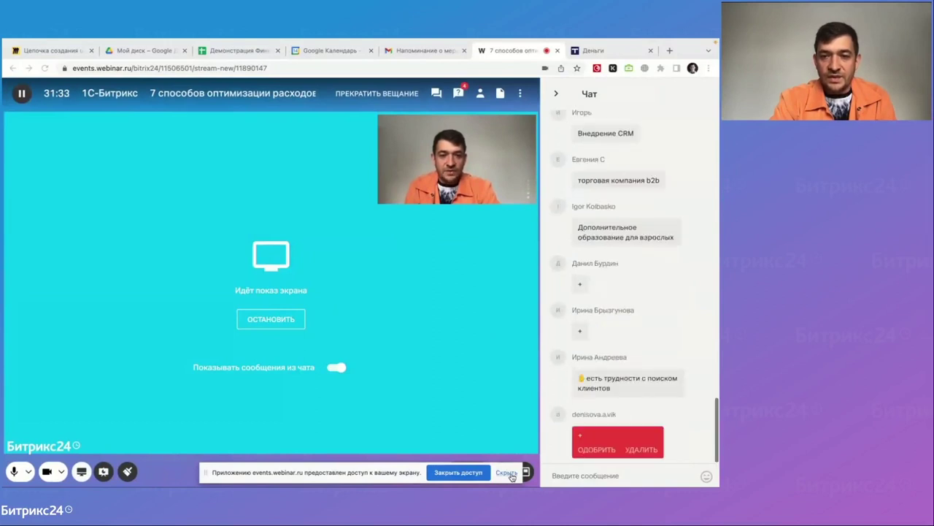
Switch to the Демонстрация Финмодель spreadsheet and look through the model from Выручка down to Баланс
click(234, 50)
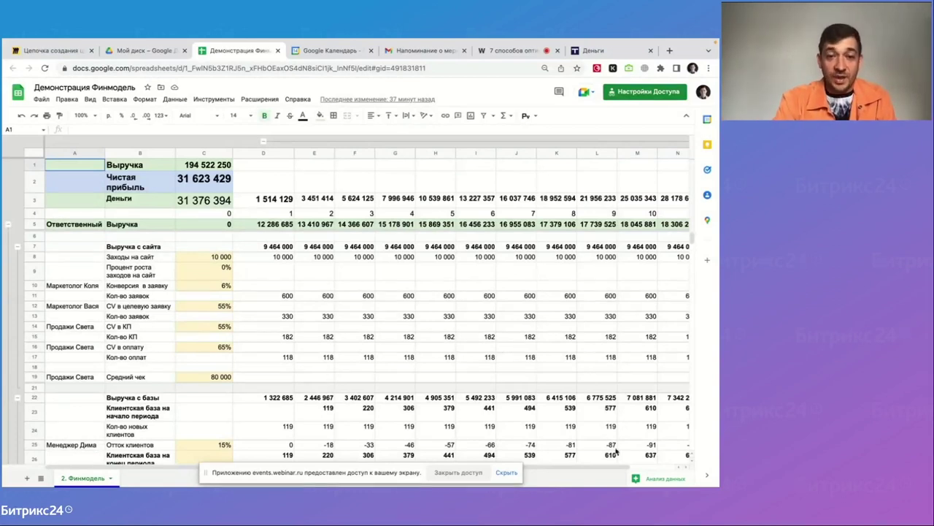
click(487, 329)
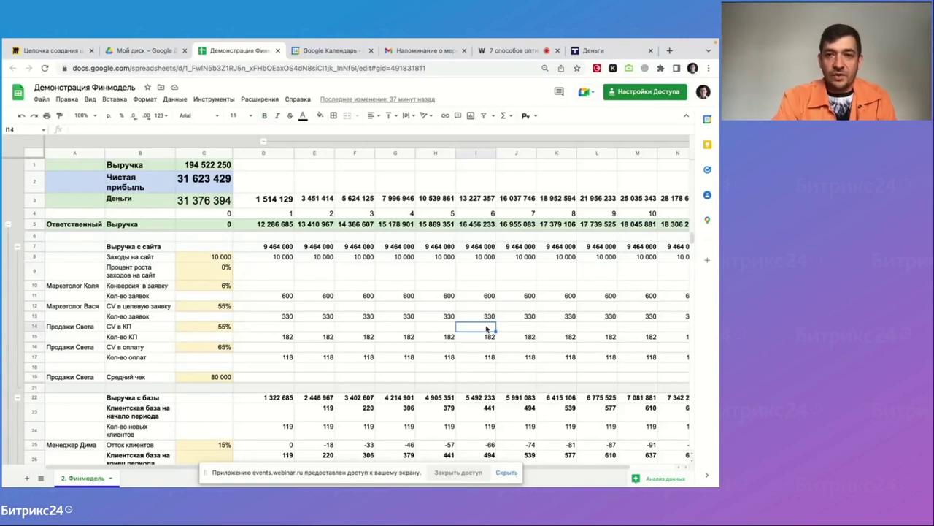
scroll(486, 329, down, 6)
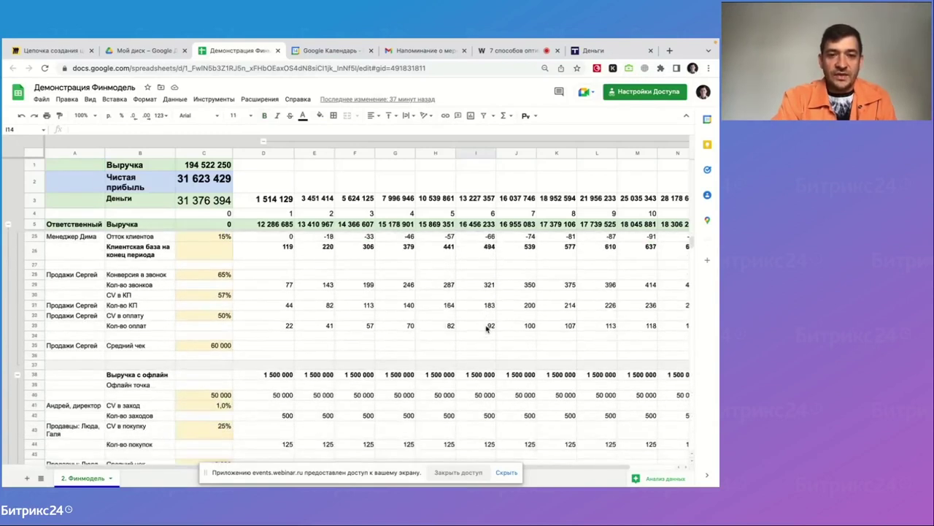
scroll(486, 328, down, 6)
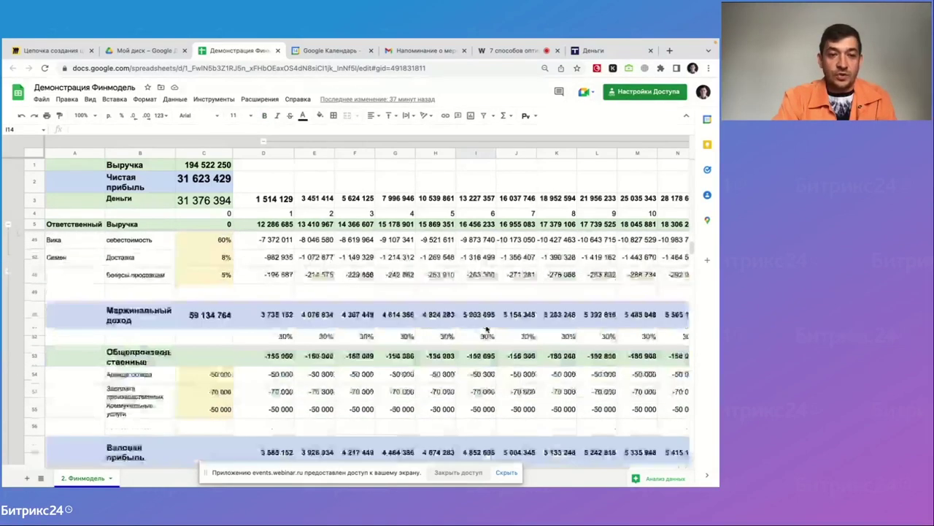
scroll(486, 328, down, 6)
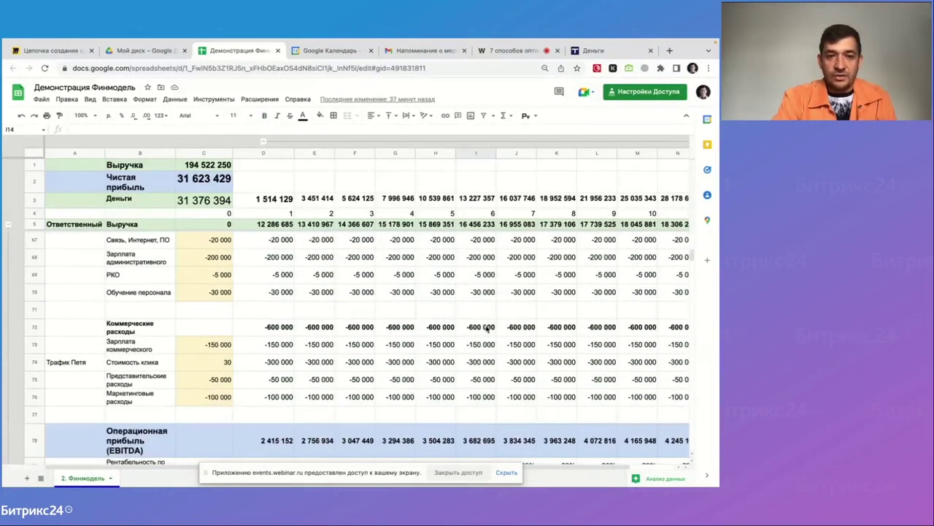
scroll(487, 328, down, 6)
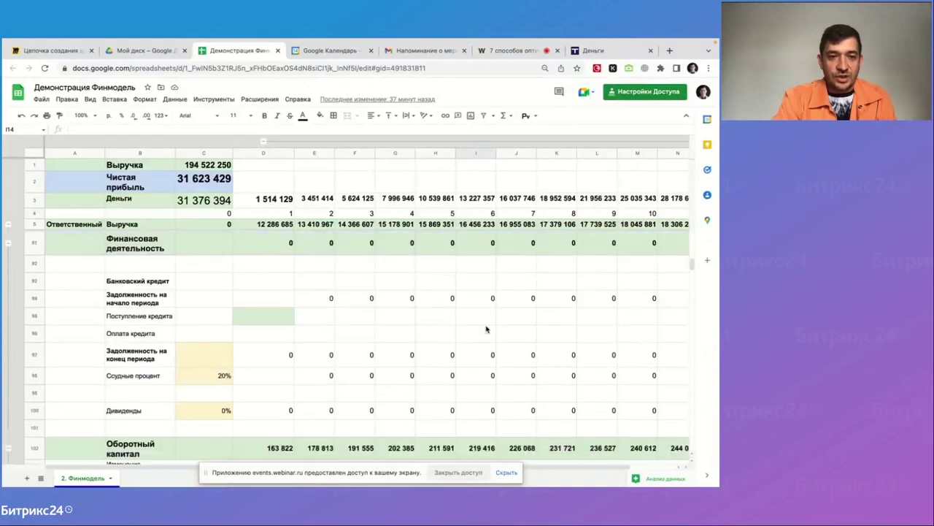
scroll(487, 328, down, 6)
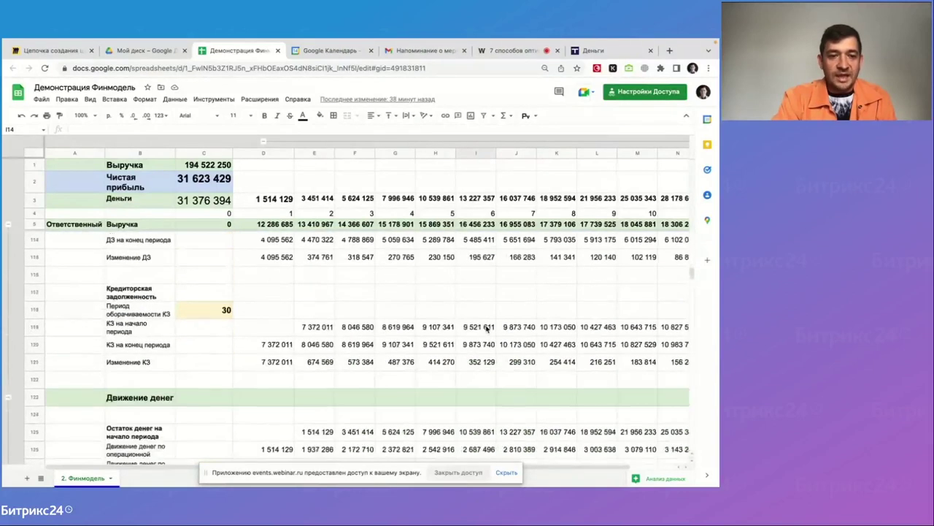
scroll(487, 328, down, 2)
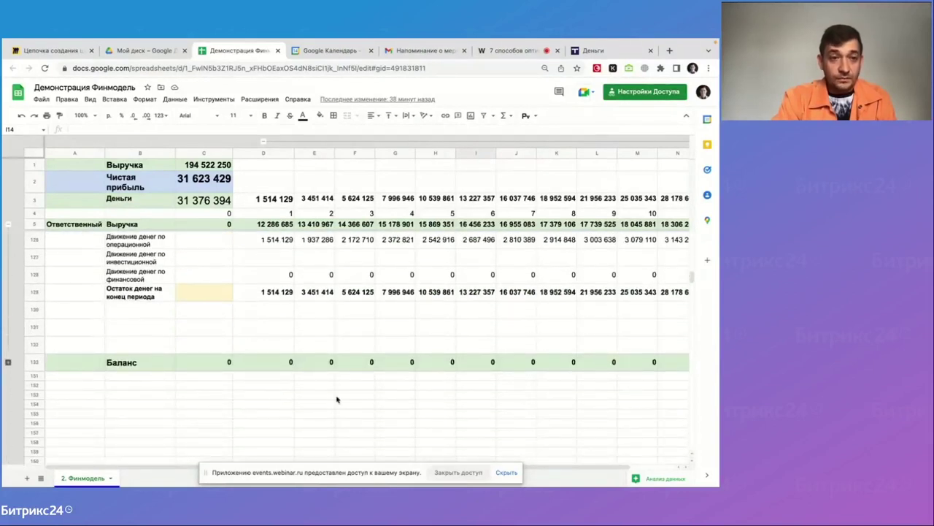
Expand the Баланс row group to view its Активы and Пассивы lines, and collapse it again
click(8, 363)
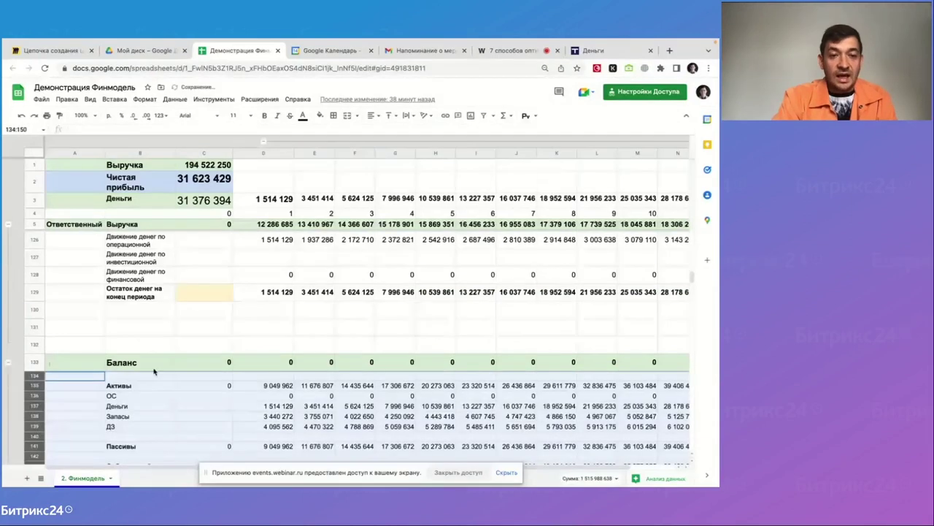
scroll(109, 336, down, 1)
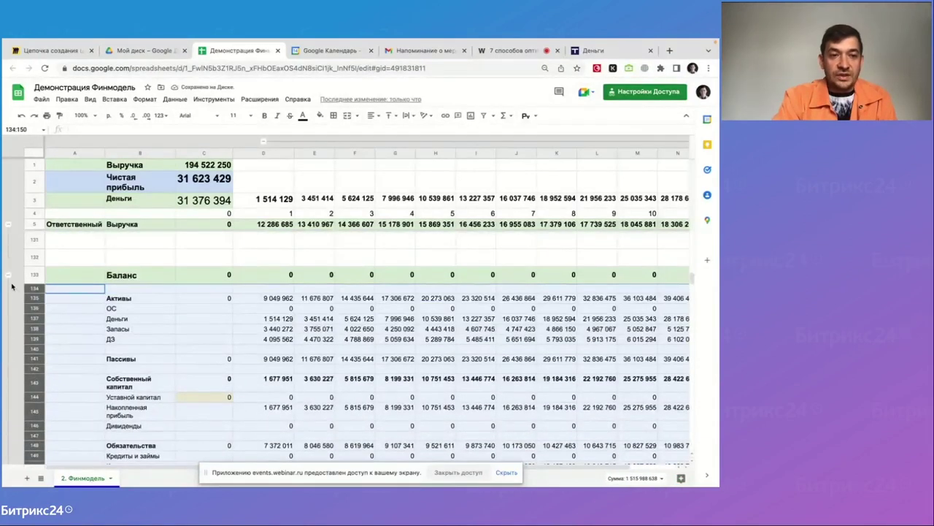
click(8, 276)
Collapse the row groups for Выручка, Переменные расходы, Постоянные расходы, Чистая прибыль, Финансовая деятельность, Оборотный капитал and Движение денег
scroll(104, 297, up, 15)
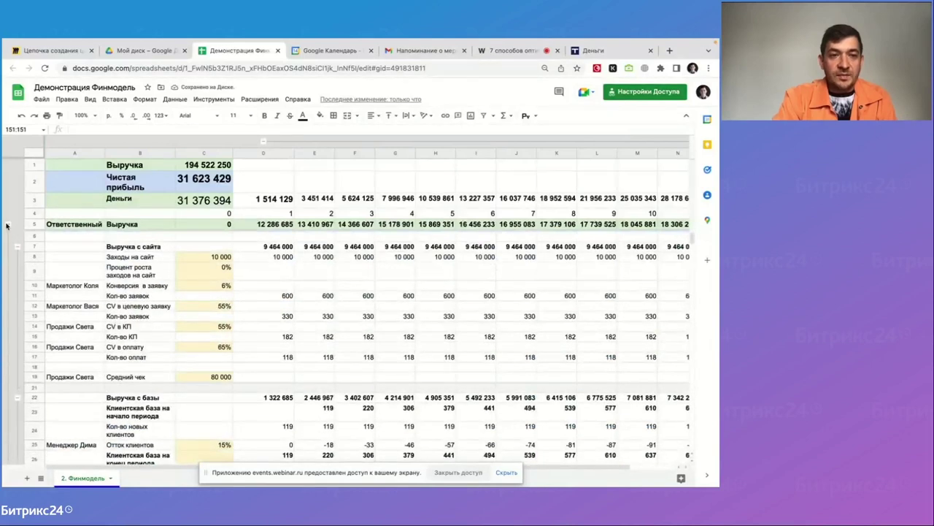
click(8, 225)
click(8, 244)
click(8, 267)
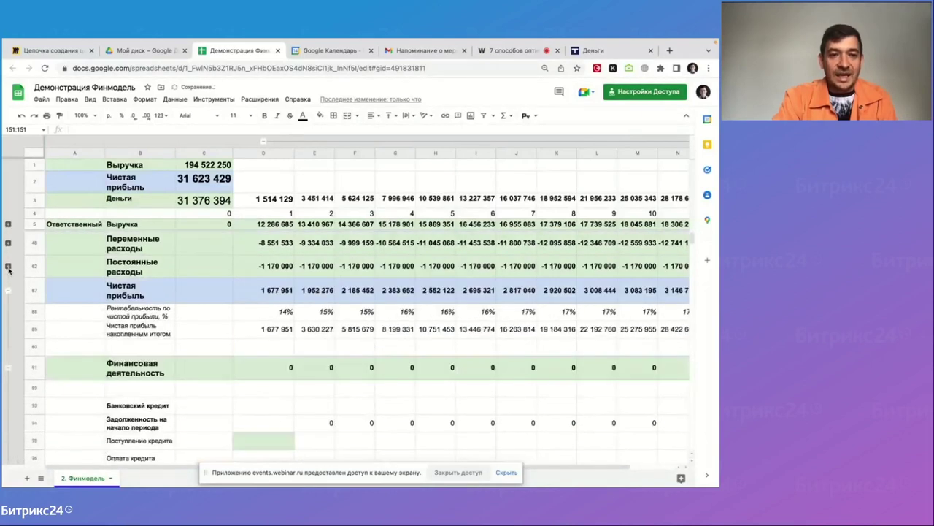
click(8, 290)
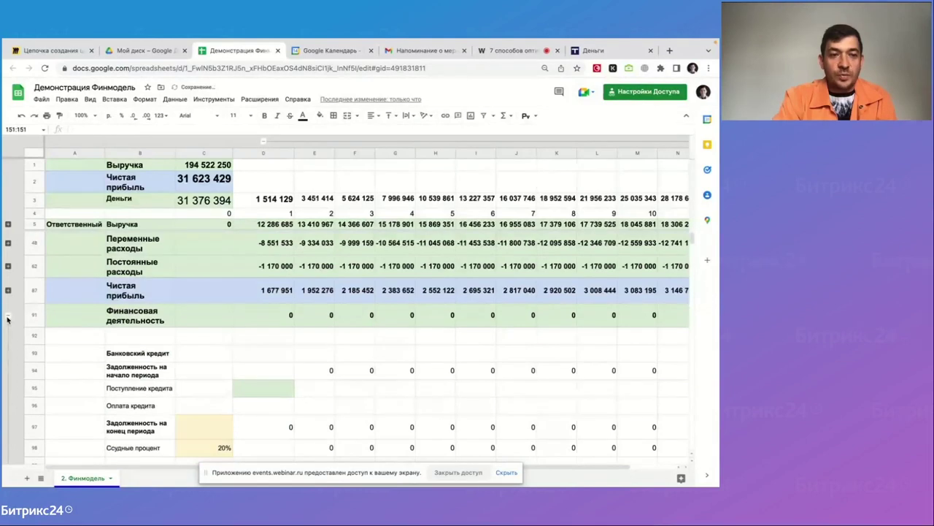
click(8, 315)
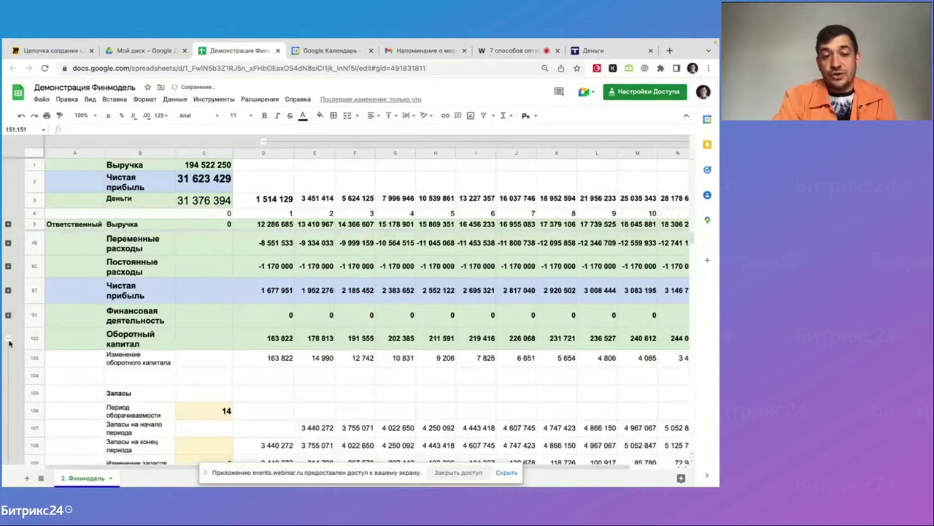
click(8, 340)
click(8, 359)
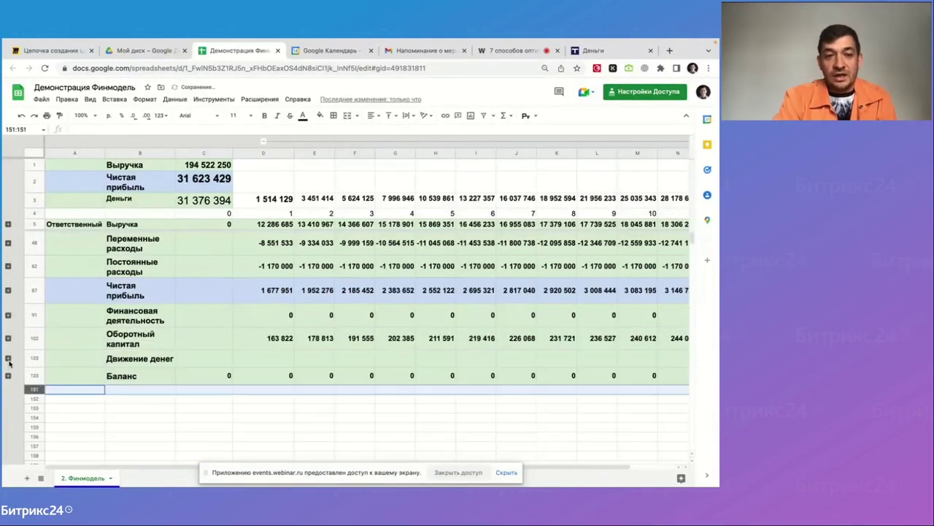
Go back and forth along the Деньги row to examine the monthly cash balances from month 1 to 12
click(272, 204)
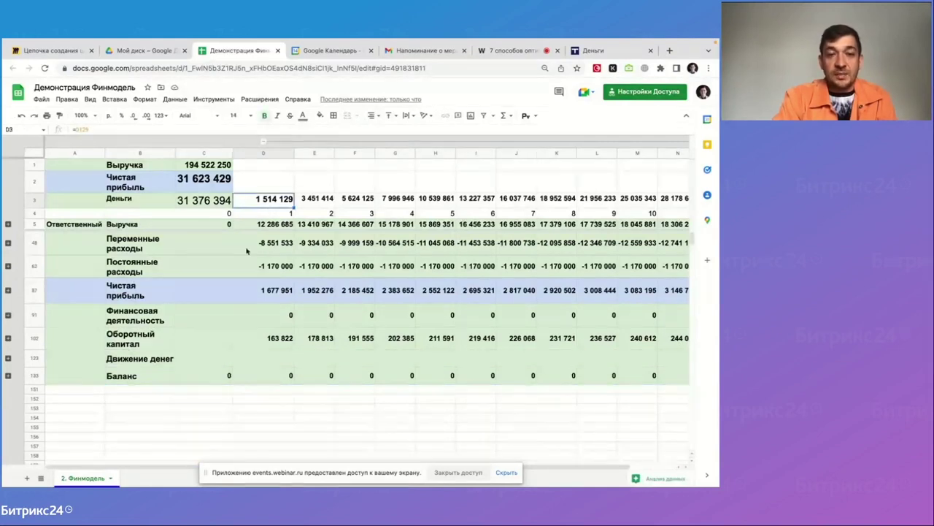
key(Right)
key(Right)
key(Right)
key(Right)
key(Right)
key(Right)
key(Right)
key(Right)
key(Right)
key(Right)
key(Right)
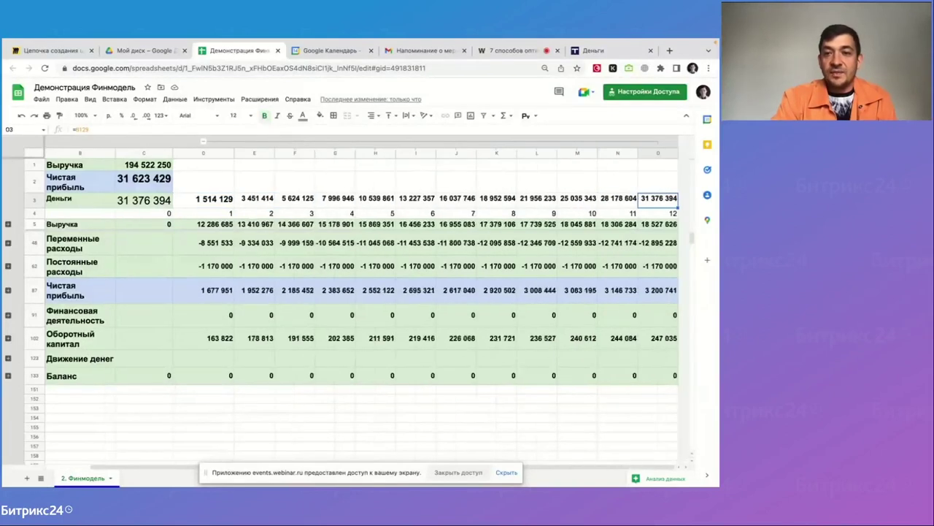
key(Left)
key(Left)
key(Left)
key(Left)
key(Left)
key(Left)
key(Left)
key(Left)
key(Left)
key(Left)
key(Left)
key(Left)
key(Left)
key(Left)
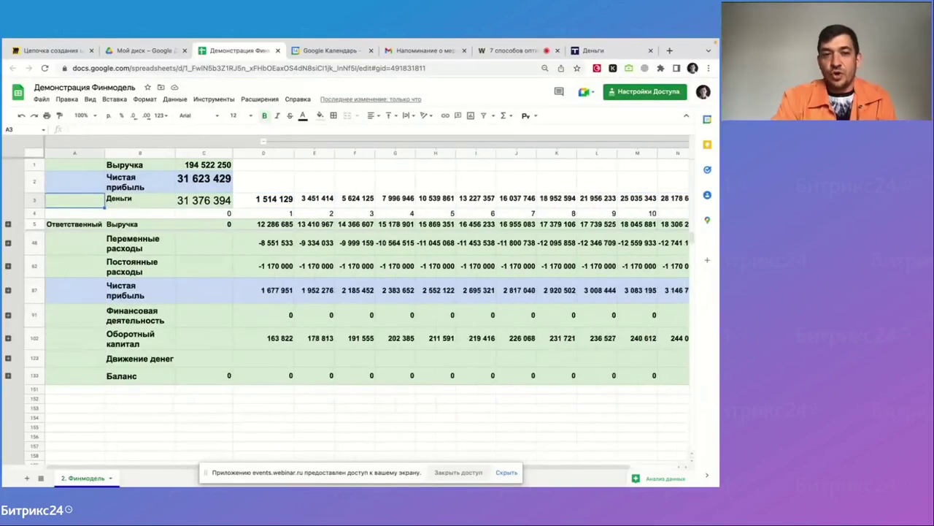
key(Right)
key(Right)
key(Right)
key(Right)
key(Right)
key(Right)
key(Right)
key(Right)
key(Right)
key(Right)
key(Right)
key(Right)
key(Right)
key(Right)
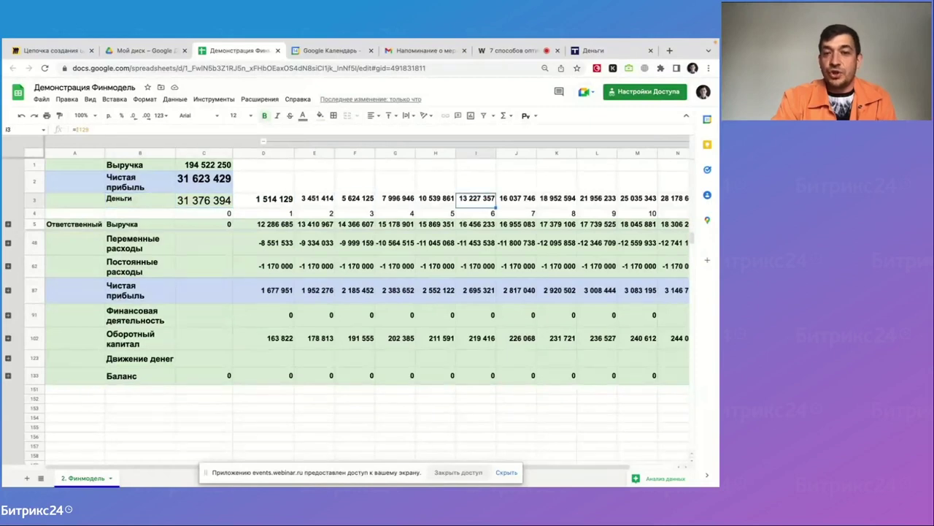
key(Left)
key(Left)
key(Left)
key(Left)
key(Left)
key(Left)
key(Left)
key(Left)
key(Left)
key(Left)
key(Left)
key(Left)
key(Left)
key(Left)
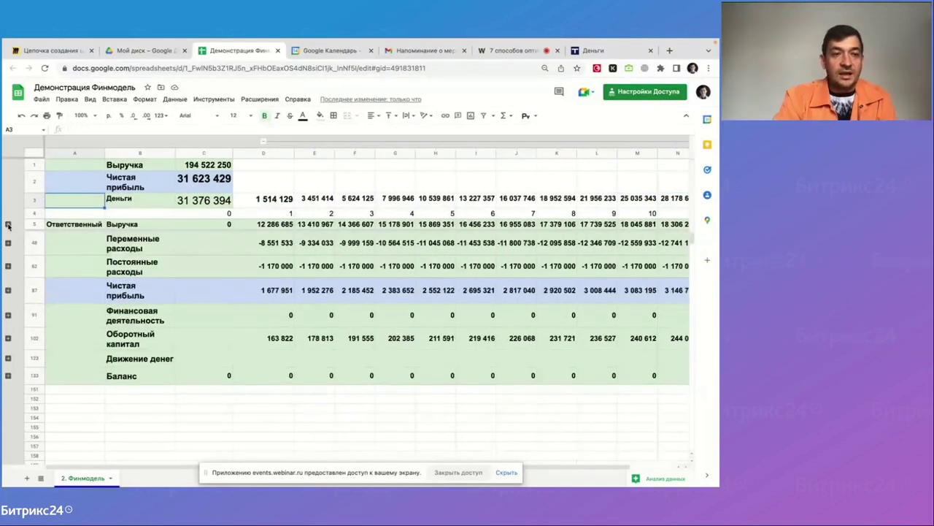
Expand the Выручка row group and select the Заходы на сайт label in the site revenue block
click(8, 224)
click(100, 268)
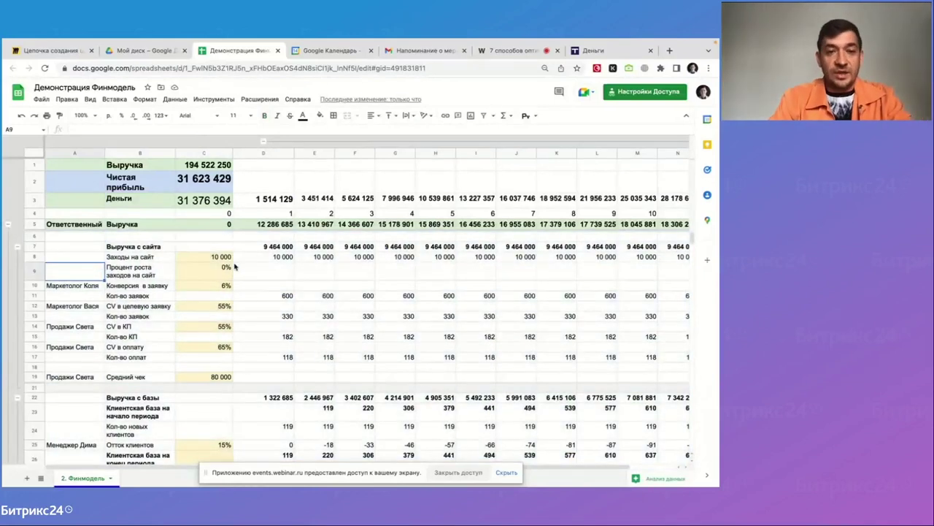
click(162, 259)
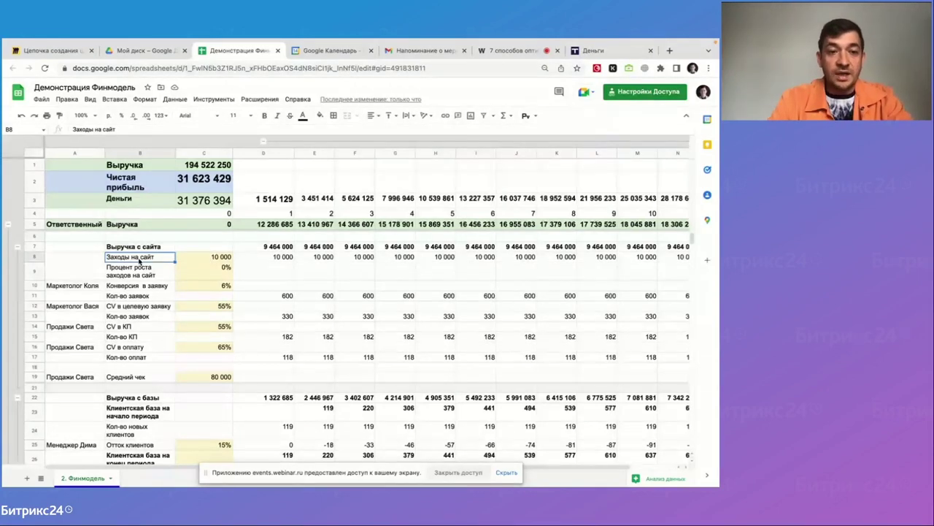
Examine the site funnel inputs in column C: visits, visit growth, and the conversions to lead, target lead, КП and payment
click(211, 258)
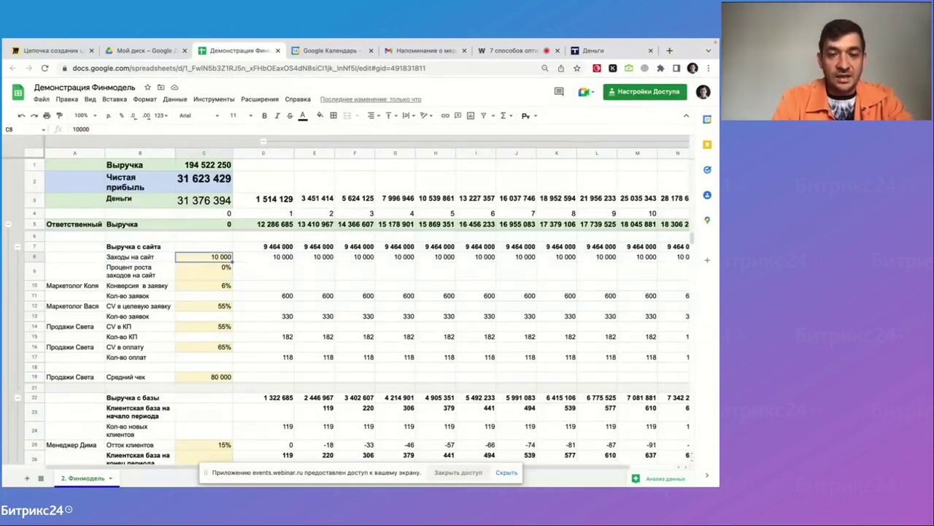
click(203, 311)
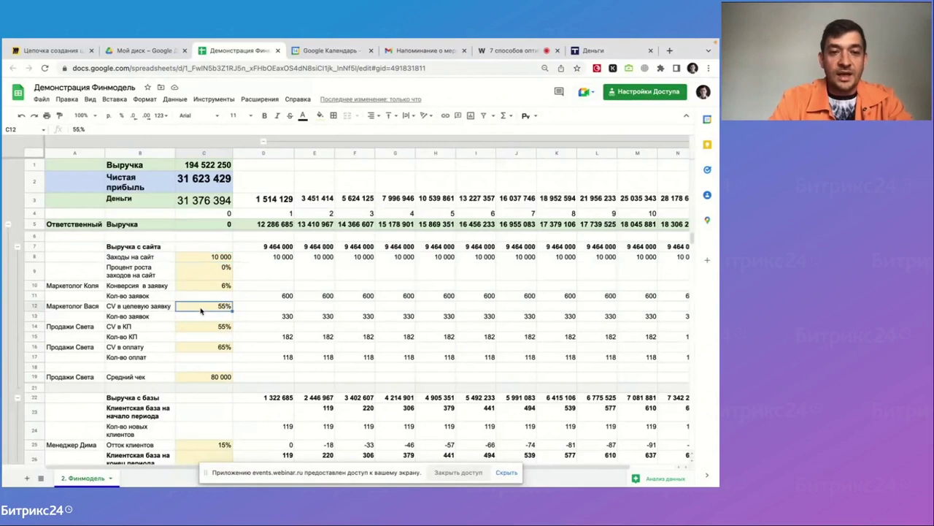
click(201, 329)
click(201, 350)
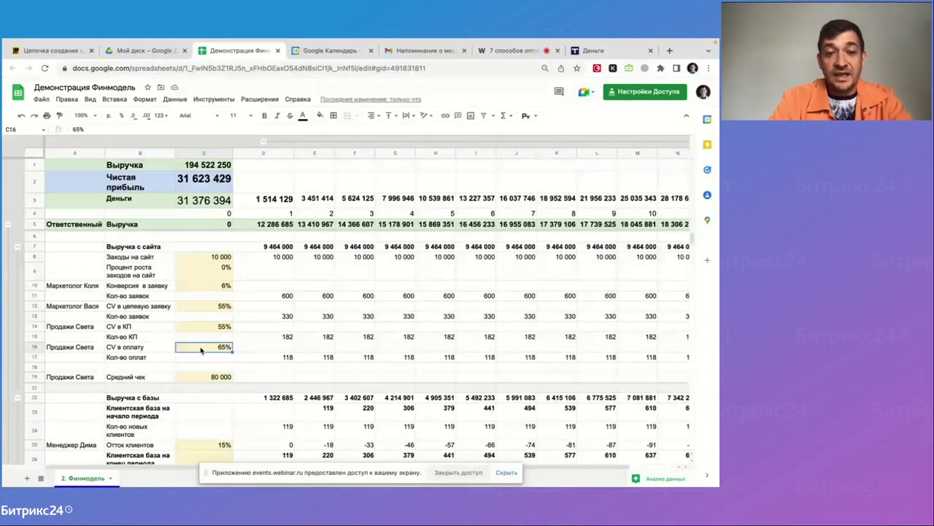
click(214, 273)
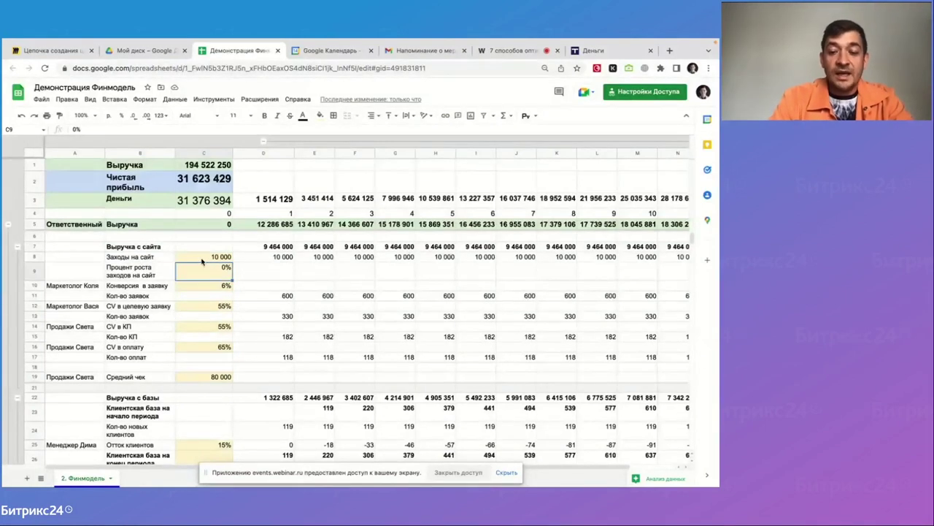
click(202, 259)
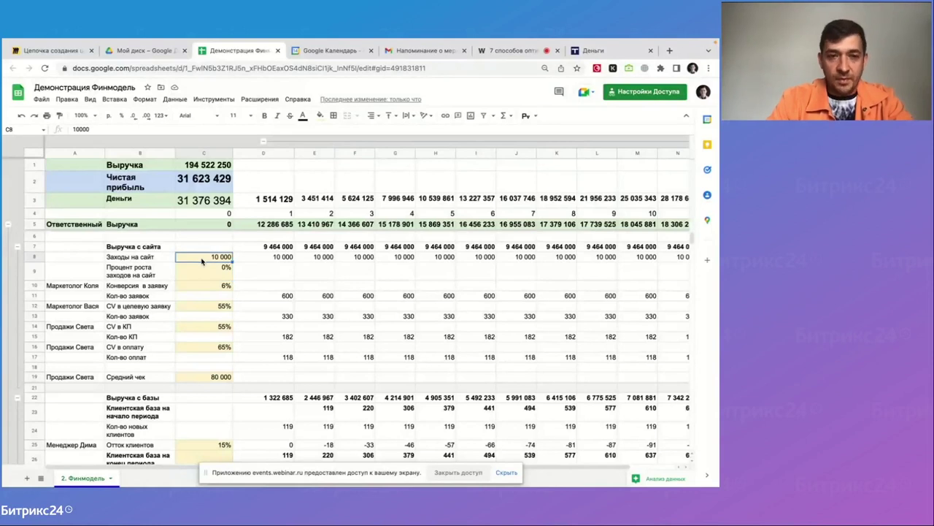
key(Down)
key(Down)
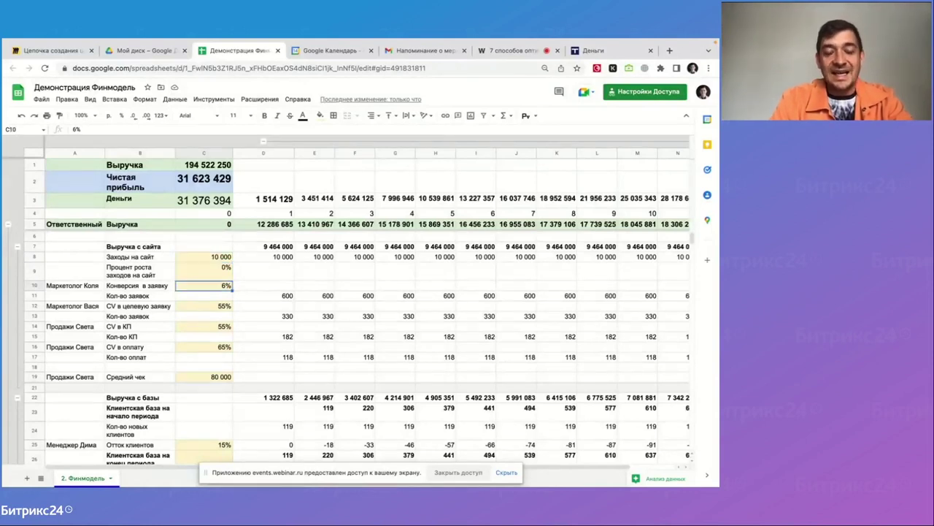
Trace the site funnel from the Кол-во заявок formulas in D11 and D13 through CV в КП to CV в оплату
click(264, 296)
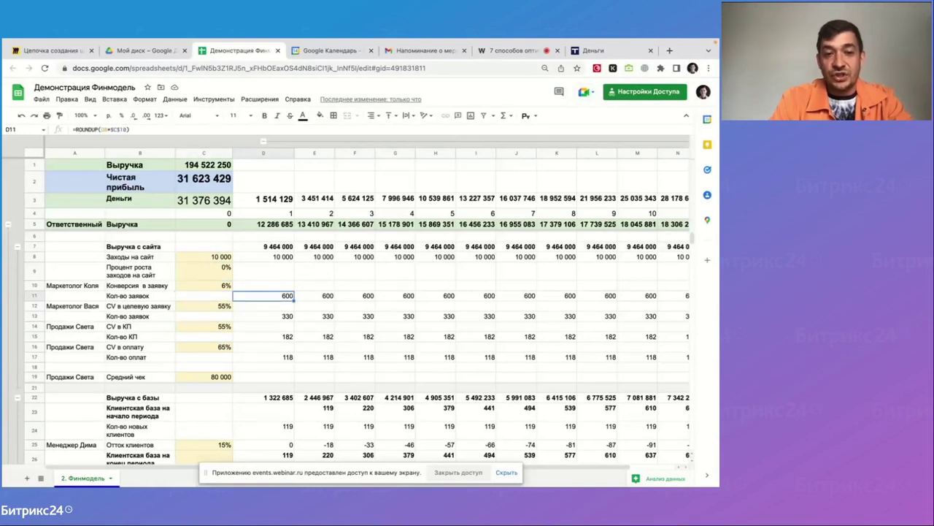
key(Down)
key(Down)
key(Left)
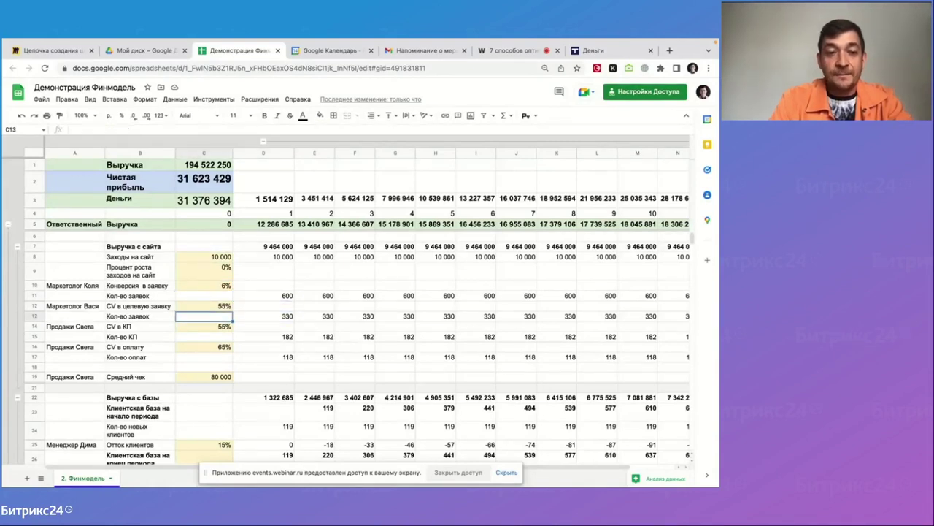
key(Up)
key(Down)
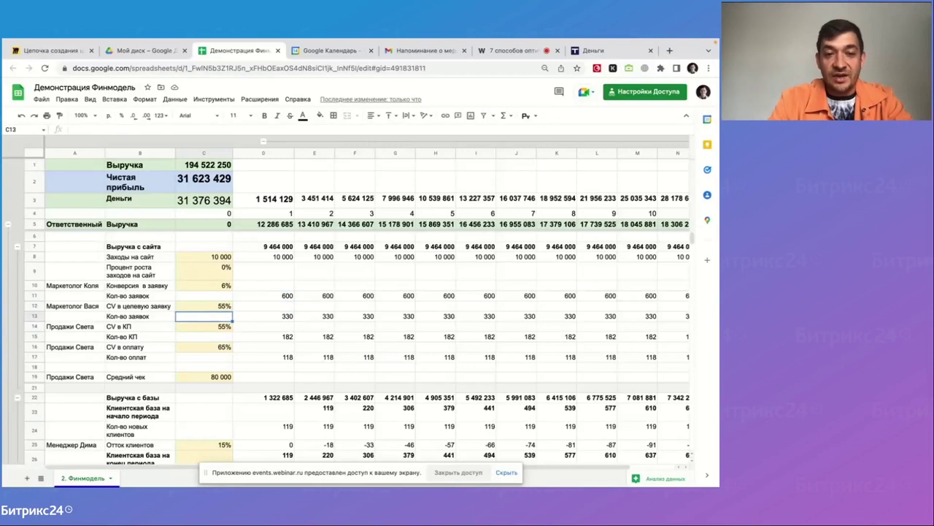
click(263, 316)
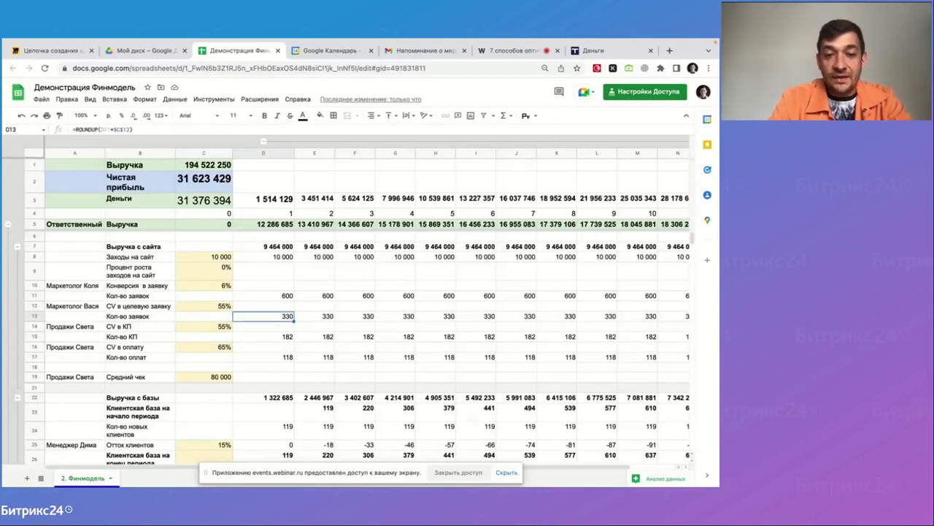
key(Down)
key(Left)
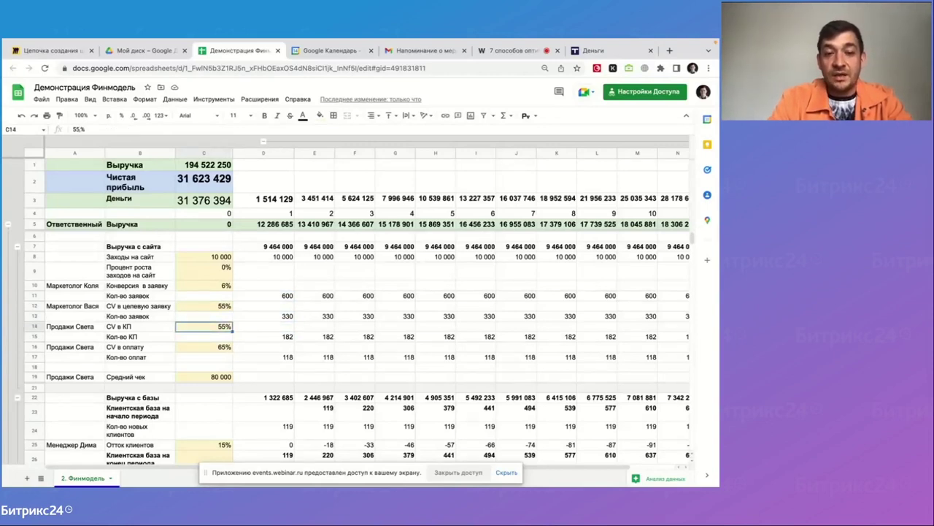
key(Down)
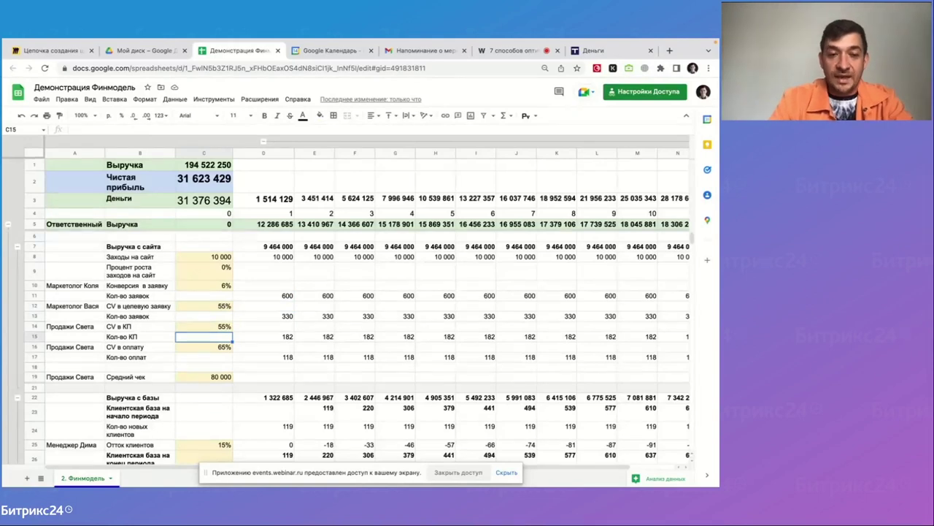
click(203, 347)
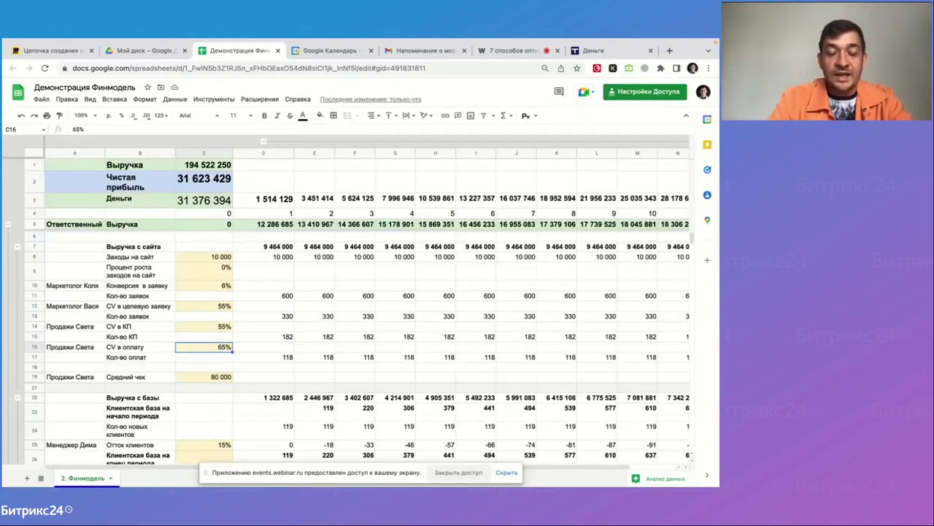
Examine the Кол-во оплат formula in D17 and the responsible employees listed in column A beside the site funnel conversions
click(203, 357)
click(263, 357)
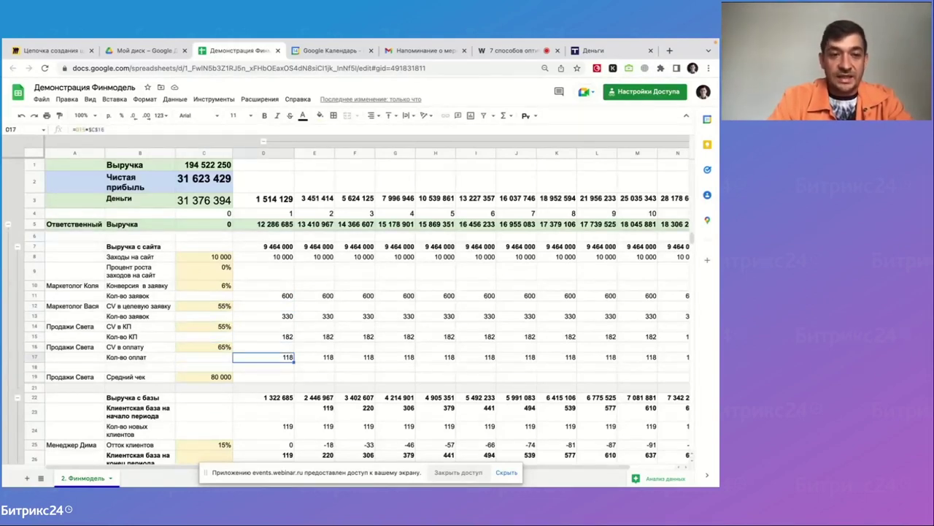
click(82, 286)
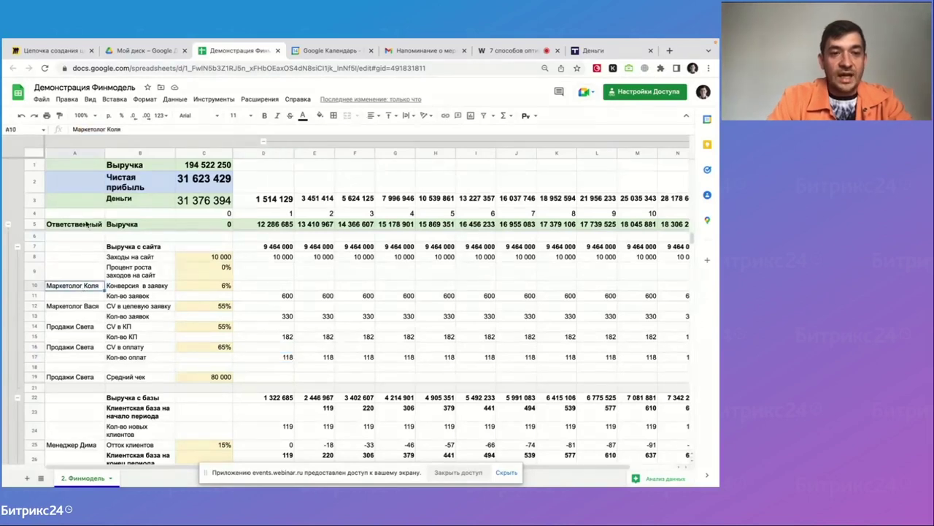
click(74, 306)
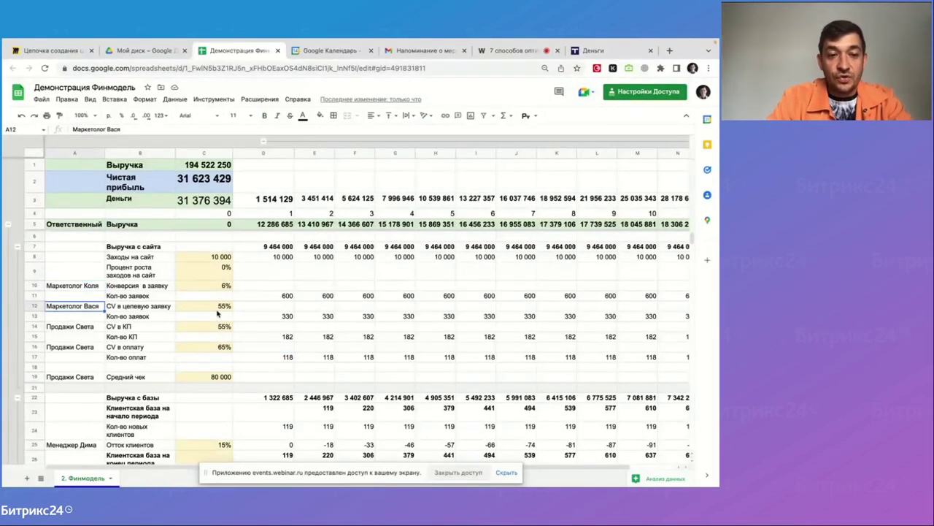
click(81, 330)
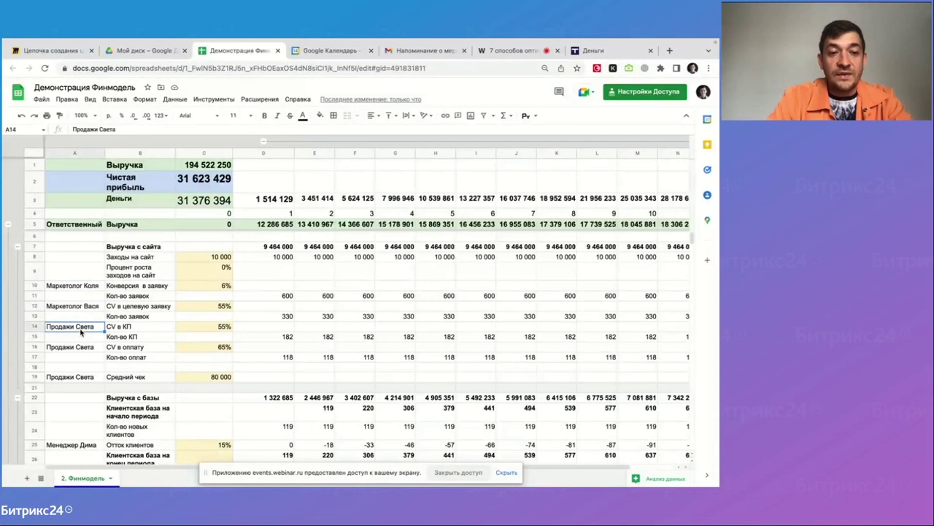
click(238, 332)
click(210, 331)
click(202, 350)
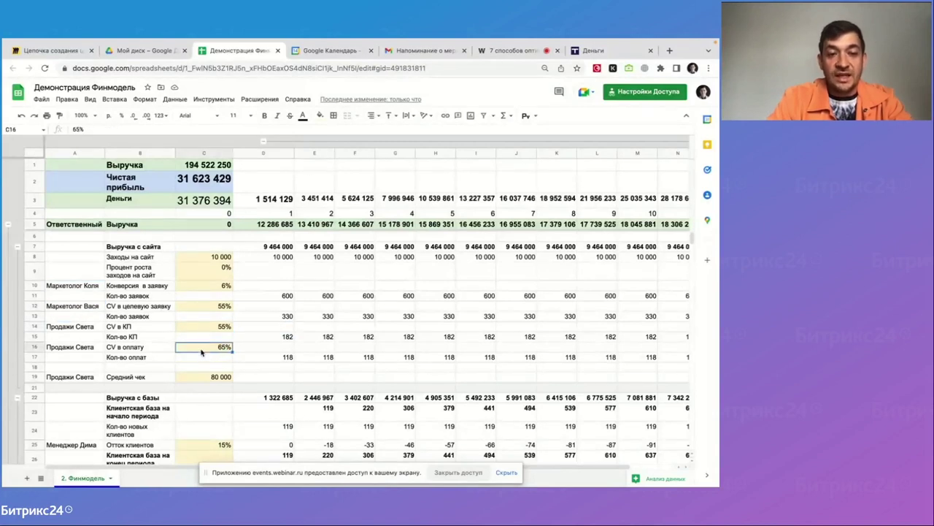
Examine the Выручка с базы inputs in column C: client churn, call conversion, CV в КП, CV в оплату and Средний чек
scroll(202, 353, down, 5)
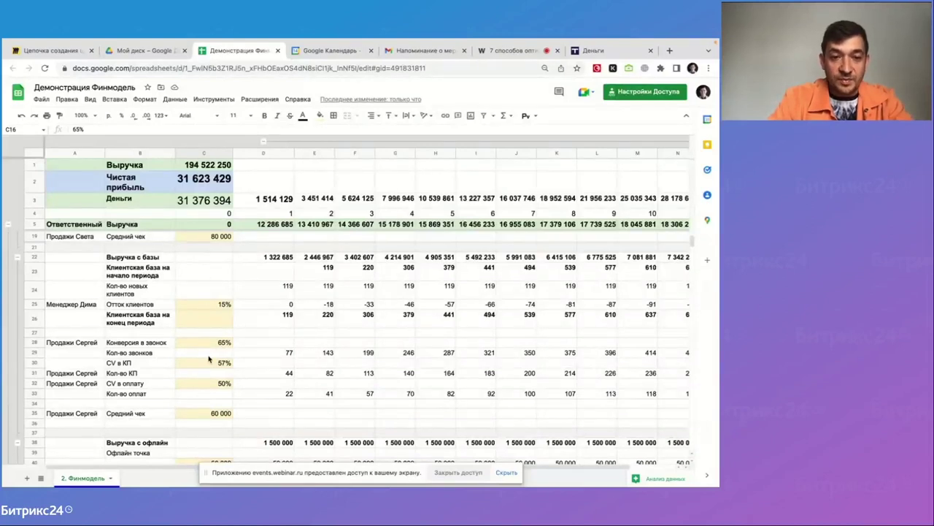
click(73, 341)
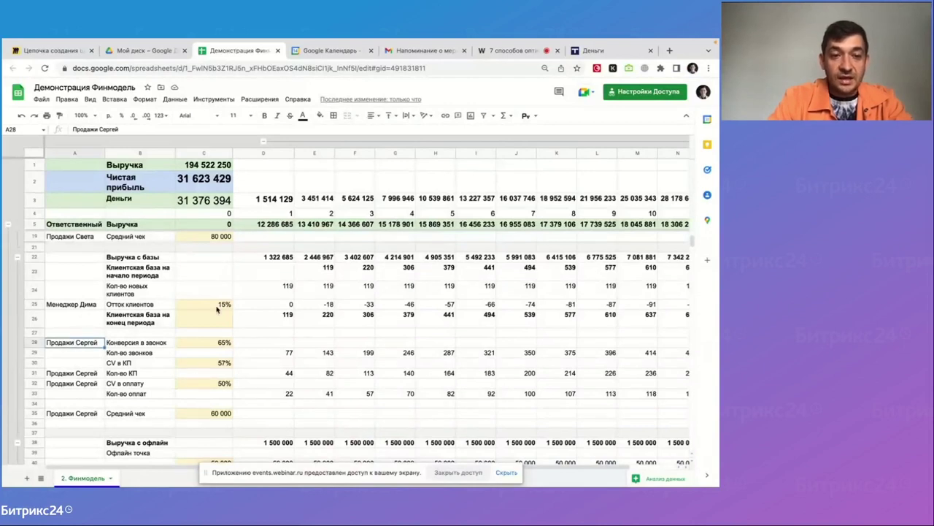
click(209, 306)
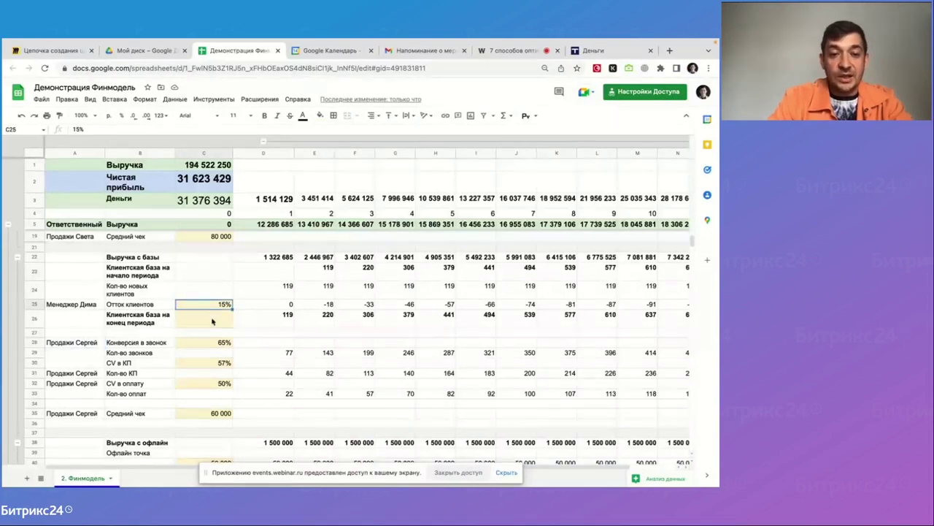
click(219, 346)
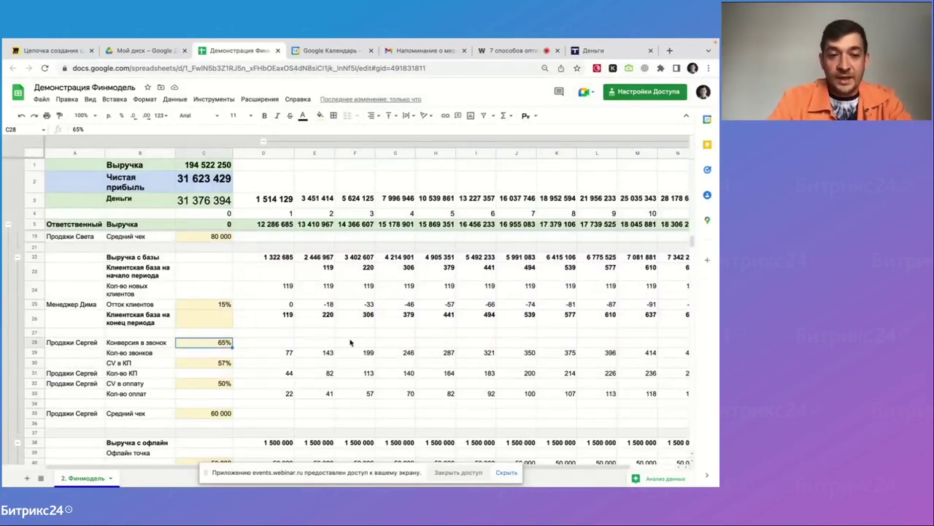
click(214, 365)
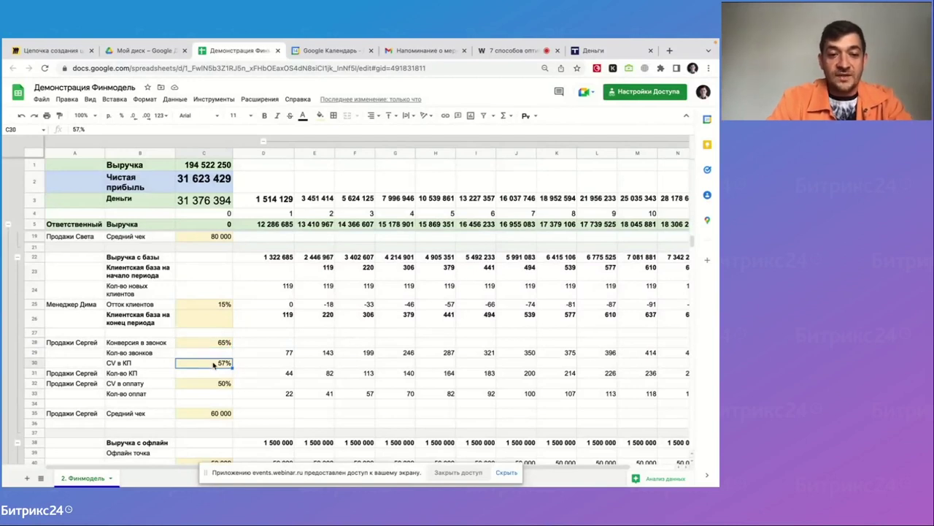
click(200, 387)
scroll(199, 390, down, 1)
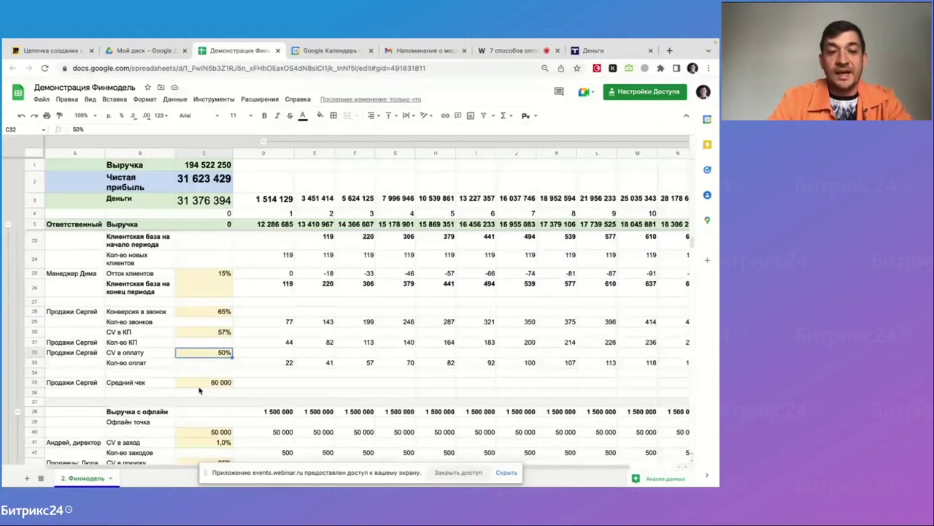
click(203, 386)
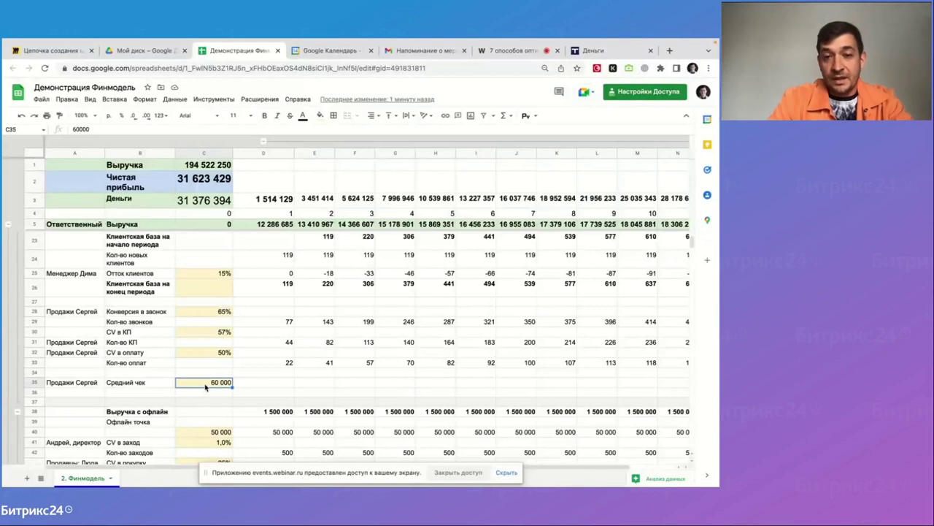
Examine the Выручка с офлайн block: offline traffic, CV в заход, the Кол-во заходов formula, CV в покупку and the responsible employees
scroll(205, 386, down, 4)
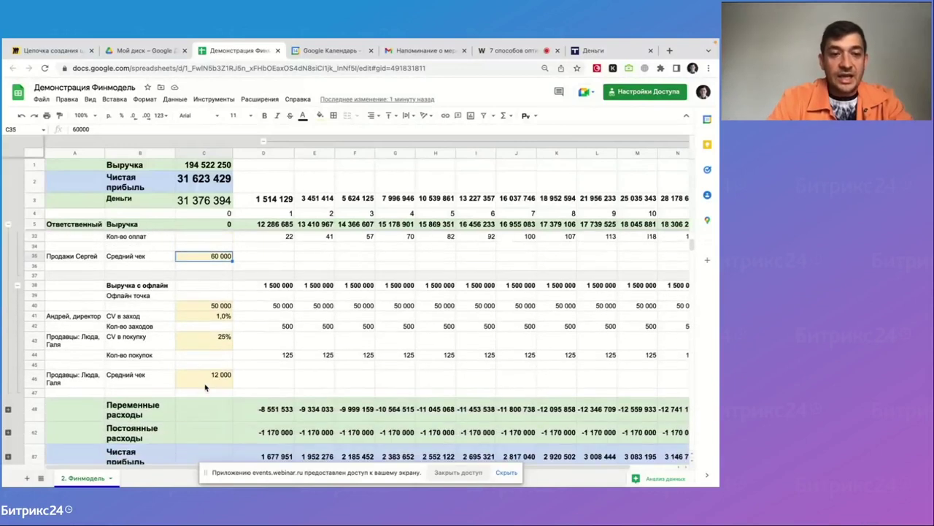
click(211, 308)
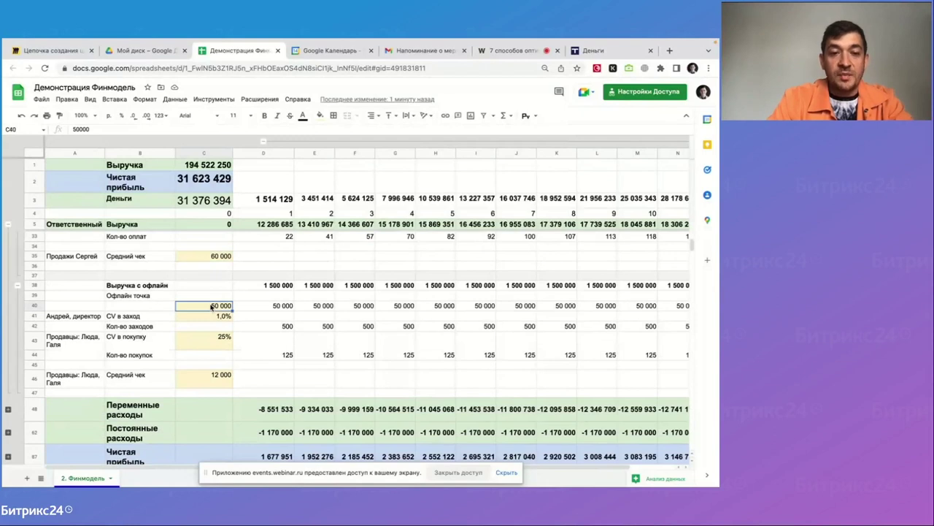
click(75, 319)
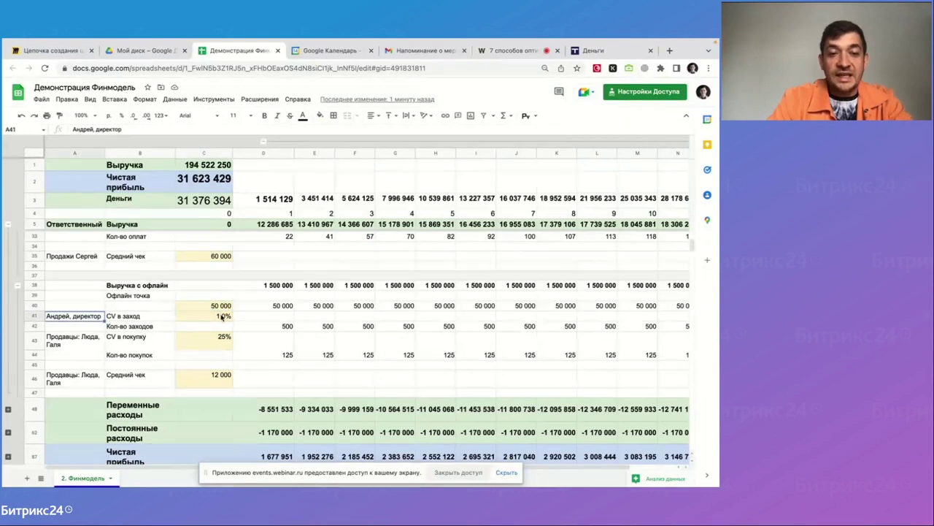
click(223, 317)
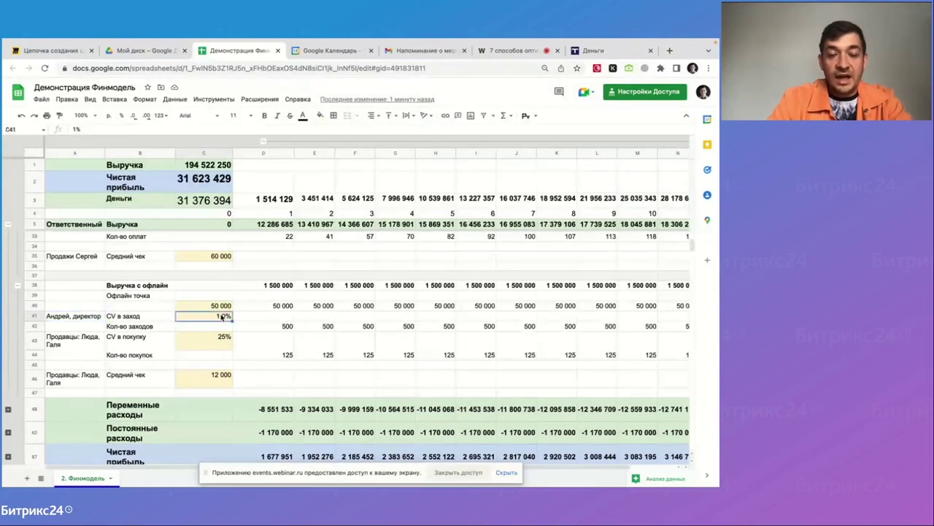
click(274, 329)
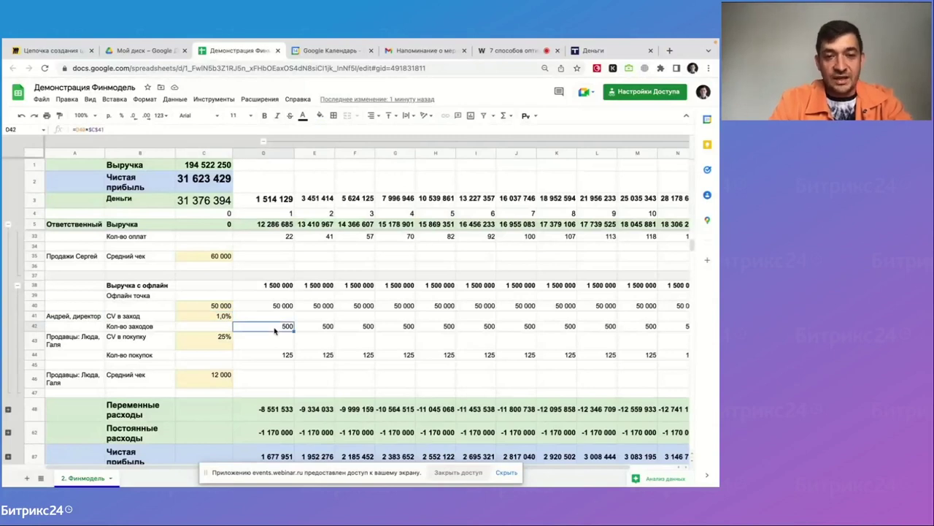
click(214, 344)
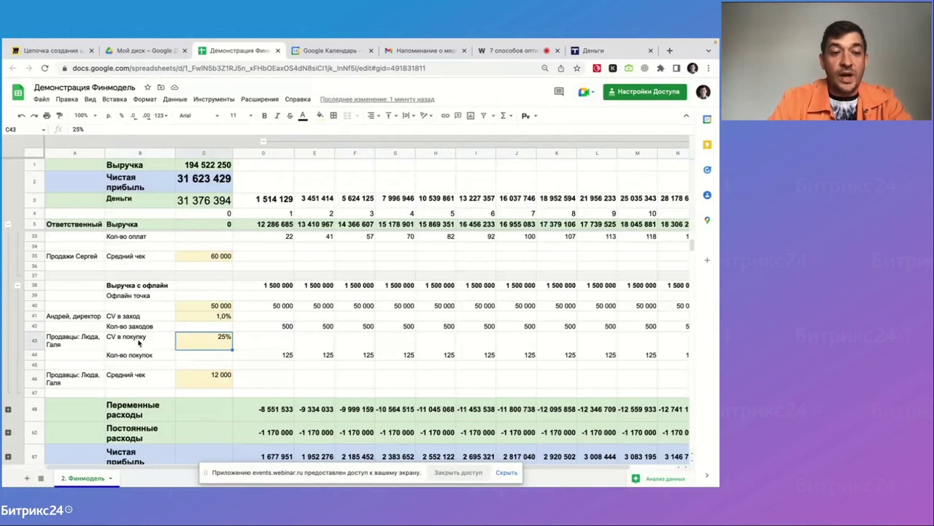
click(76, 341)
scroll(13, 330, down, 2)
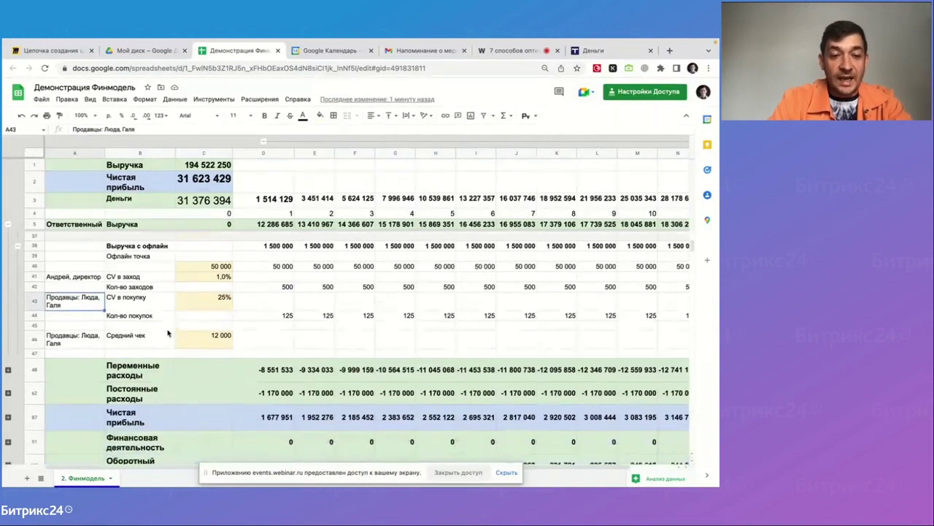
Expand the Переменные расходы row group and review its cost rates and production costs down to Валовая прибыль
click(8, 350)
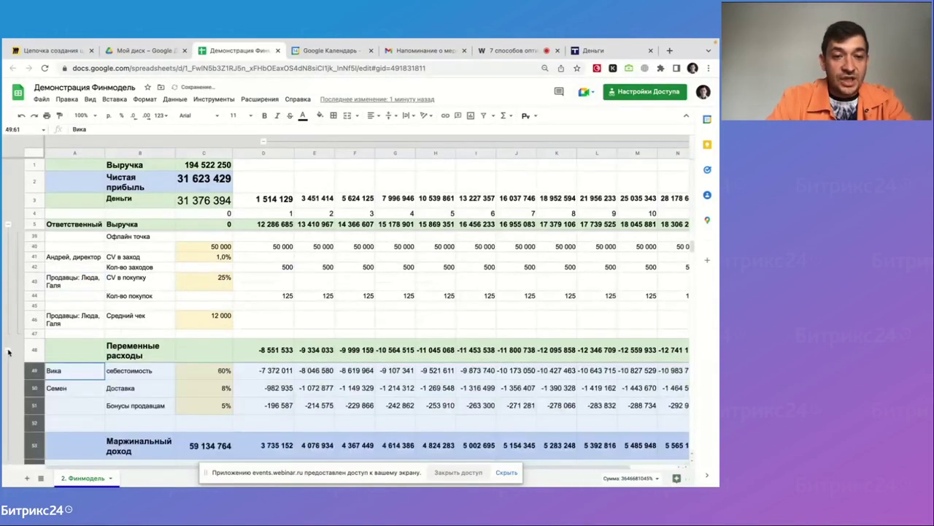
click(198, 385)
scroll(198, 385, down, 2)
scroll(198, 384, down, 4)
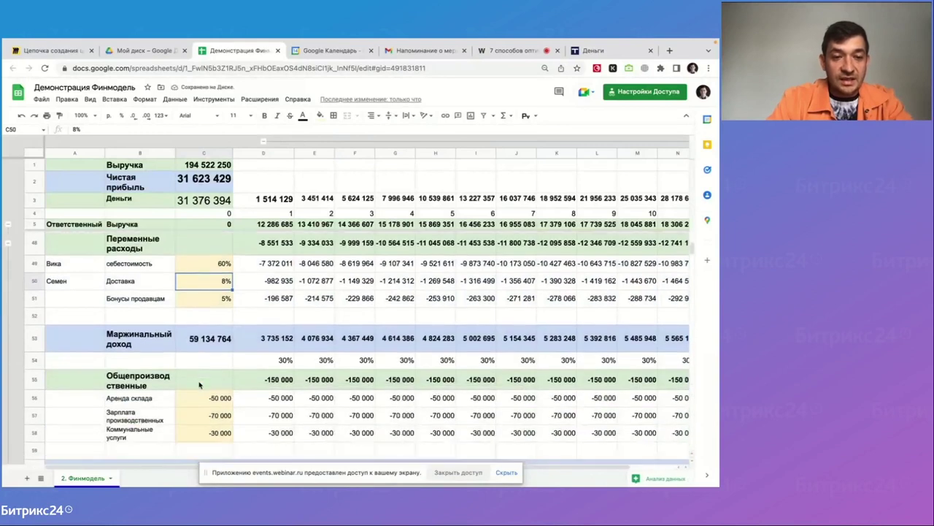
scroll(199, 385, up, 1)
scroll(198, 385, down, 2)
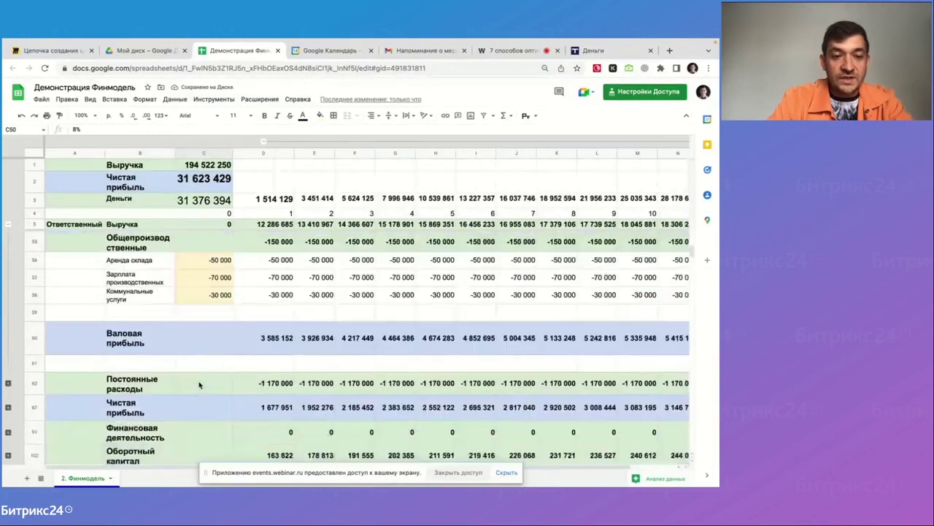
Expand the Постоянные расходы row group and review the administrative and commercial expenses, EBITDA, taxes and depreciation down to Чистая прибыль
click(7, 384)
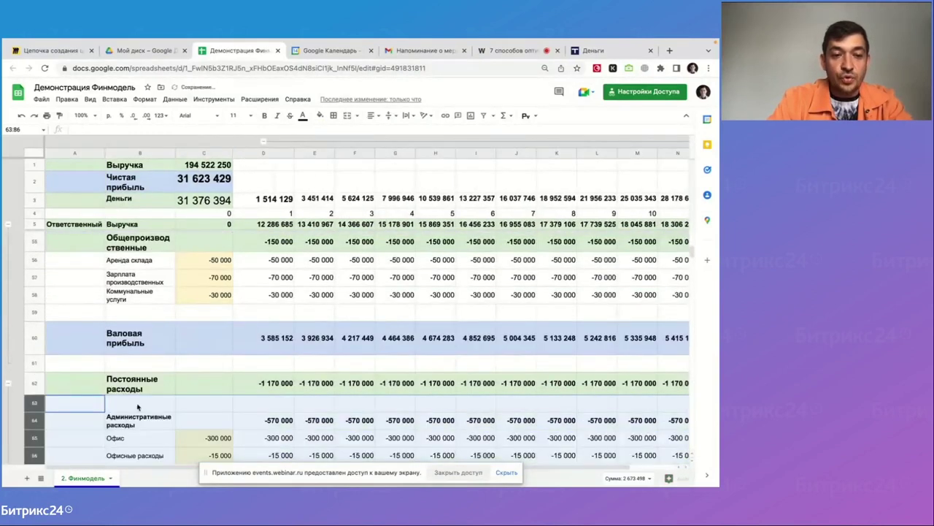
click(161, 399)
scroll(163, 414, down, 5)
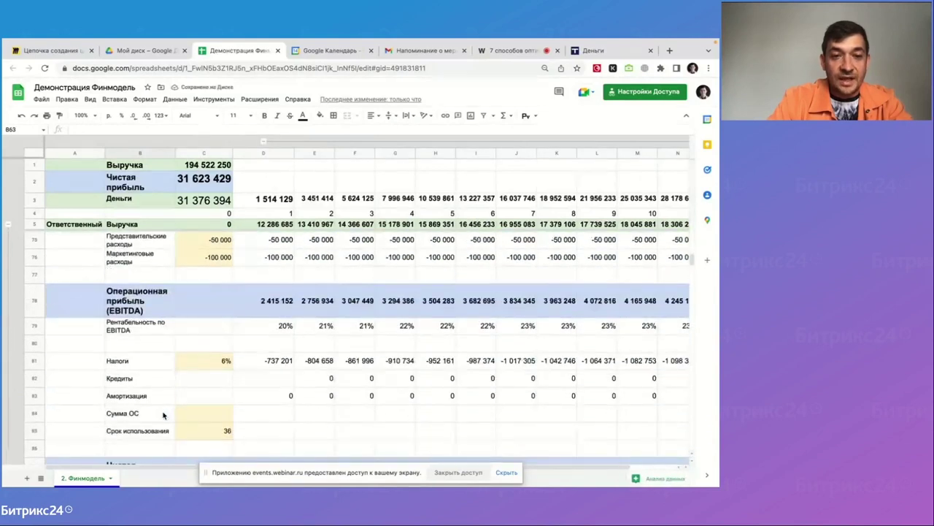
scroll(164, 415, up, 4)
scroll(164, 415, down, 5)
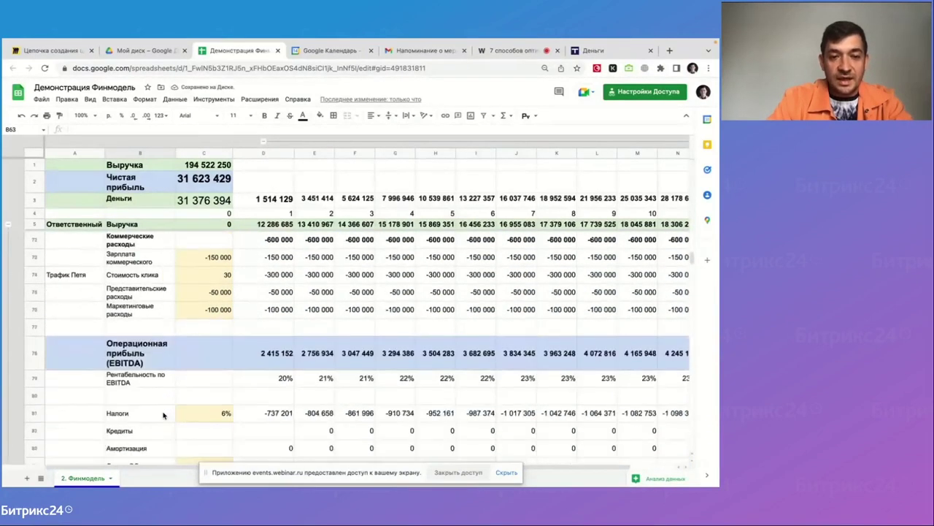
scroll(163, 415, down, 2)
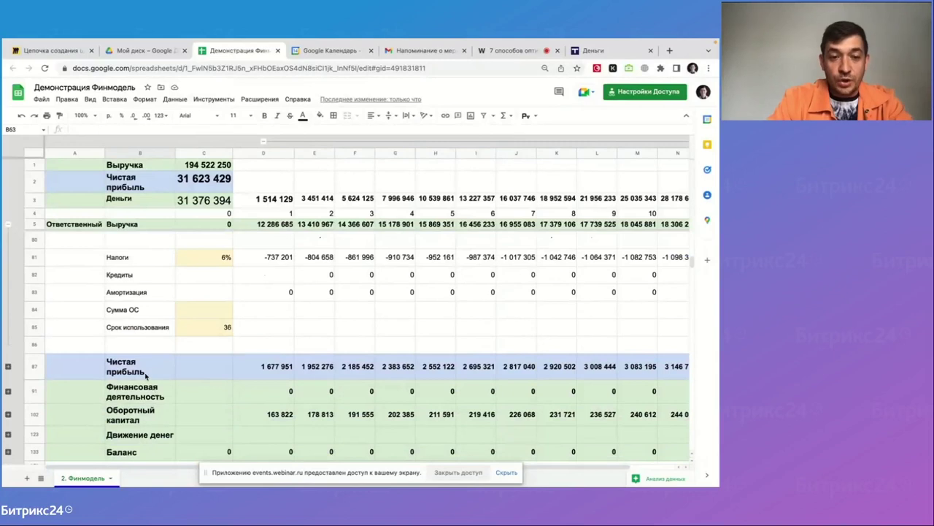
Examine the monthly Чистая прибыль values in row 87 from month 1 through month 12
click(258, 366)
click(316, 366)
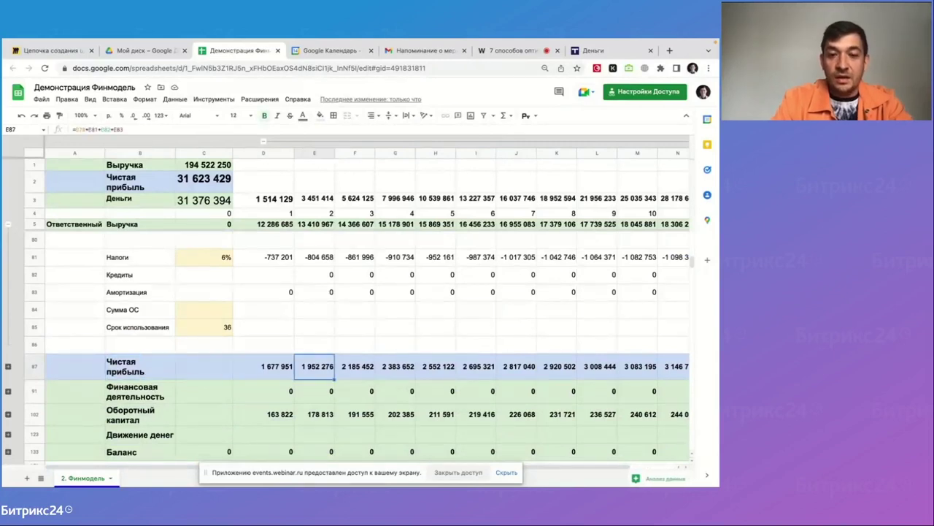
key(ctrl+Right)
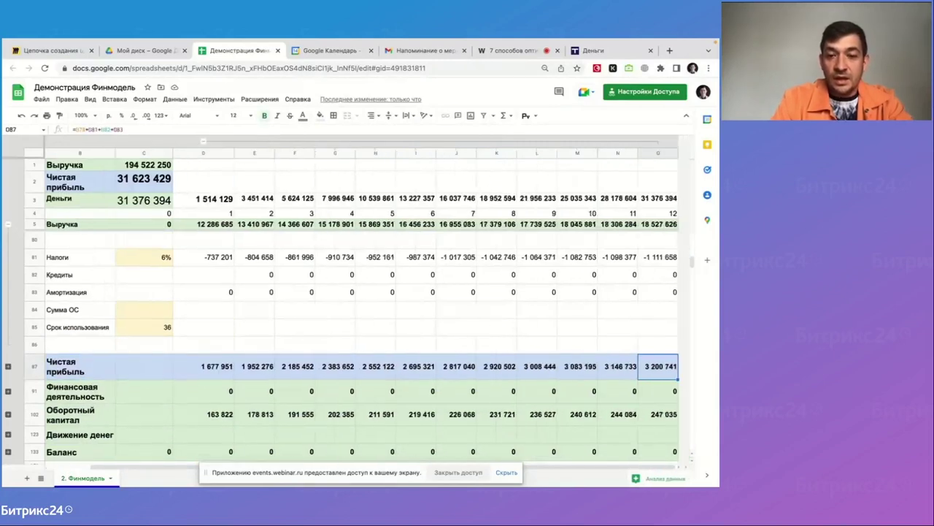
Expand the Чистая прибыль row group and compare the month 12 accumulated net profit with the totals in C1 and C2
click(7, 367)
click(173, 421)
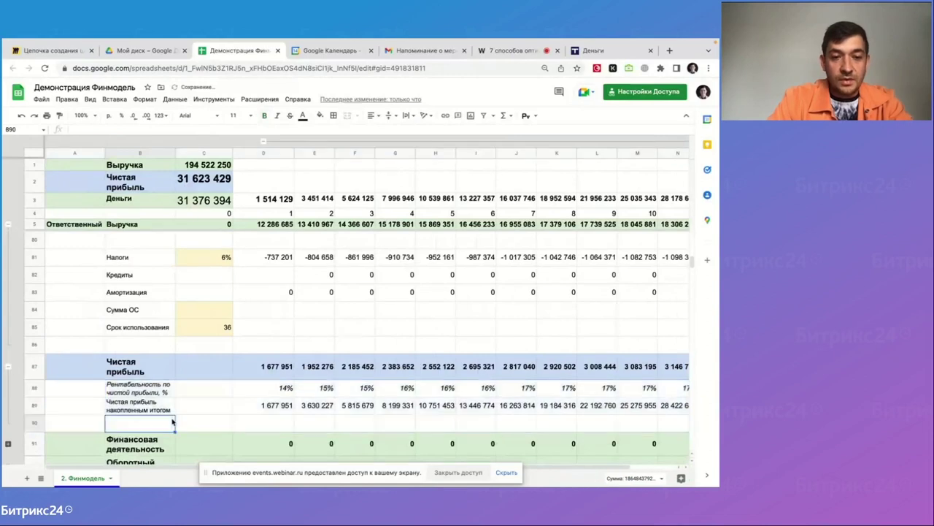
scroll(511, 420, right, 2)
click(662, 413)
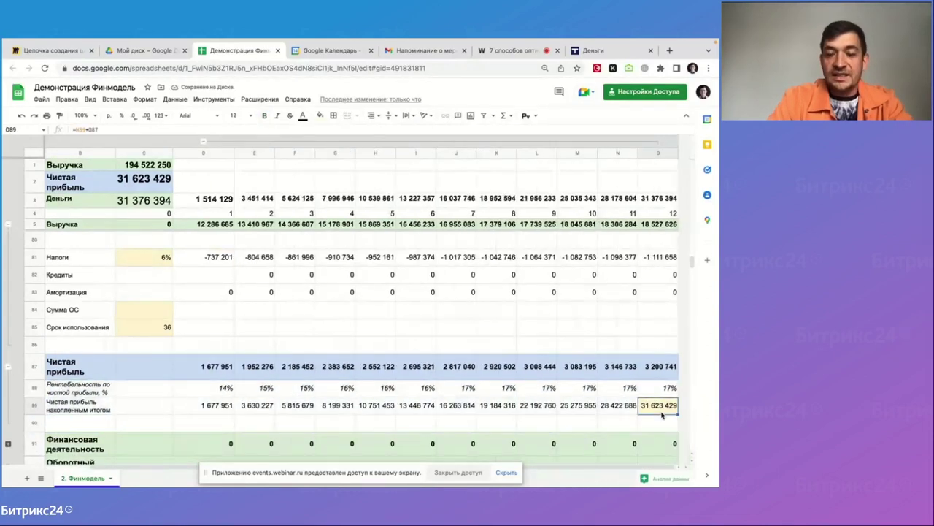
scroll(203, 207, left, 2)
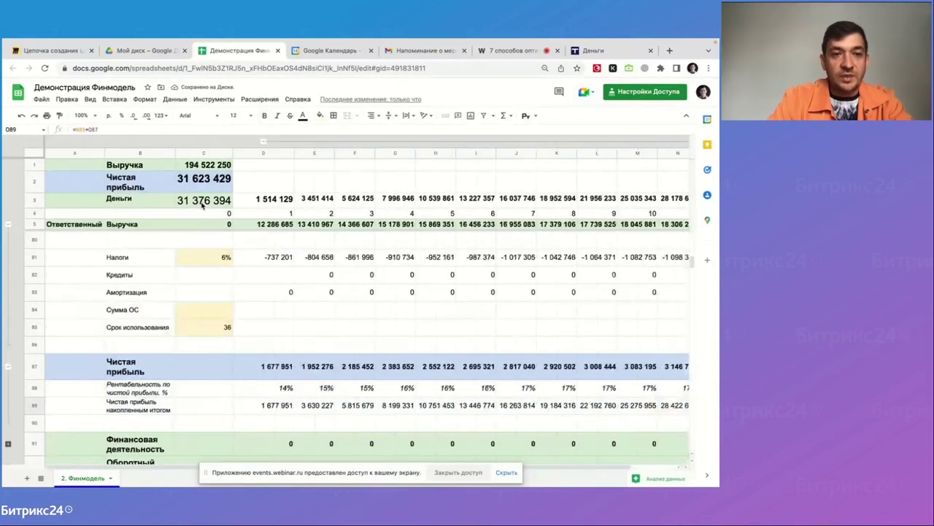
click(190, 167)
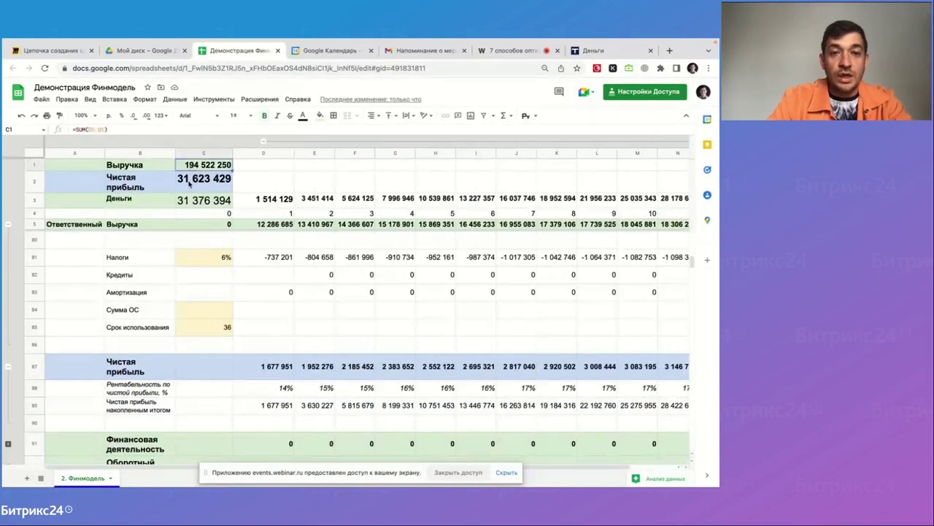
click(189, 185)
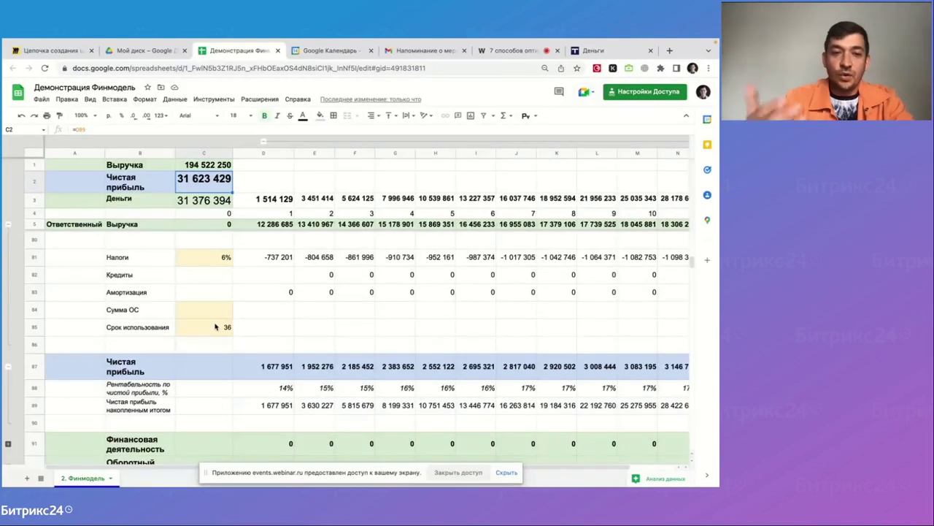
Return to the Выручка с сайта block and select the Конверсия в заявку input in C10
scroll(215, 327, up, 15)
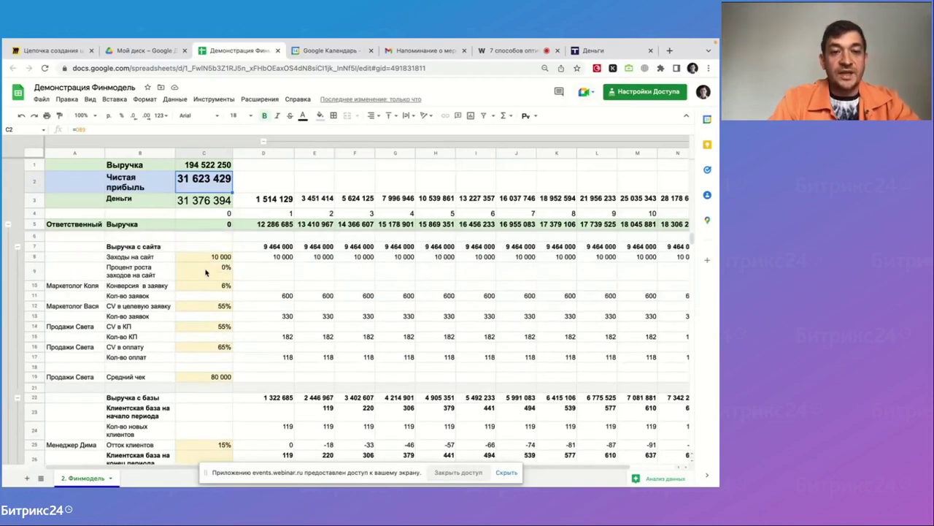
click(197, 289)
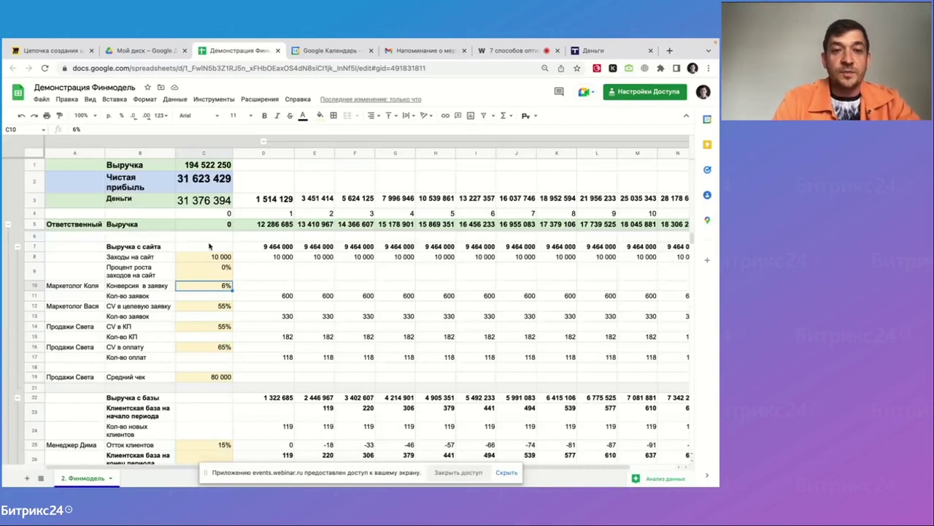
Set the Конверсия в заявку input in C10 to 4% to test its effect on Чистая прибыль in C2
click(207, 189)
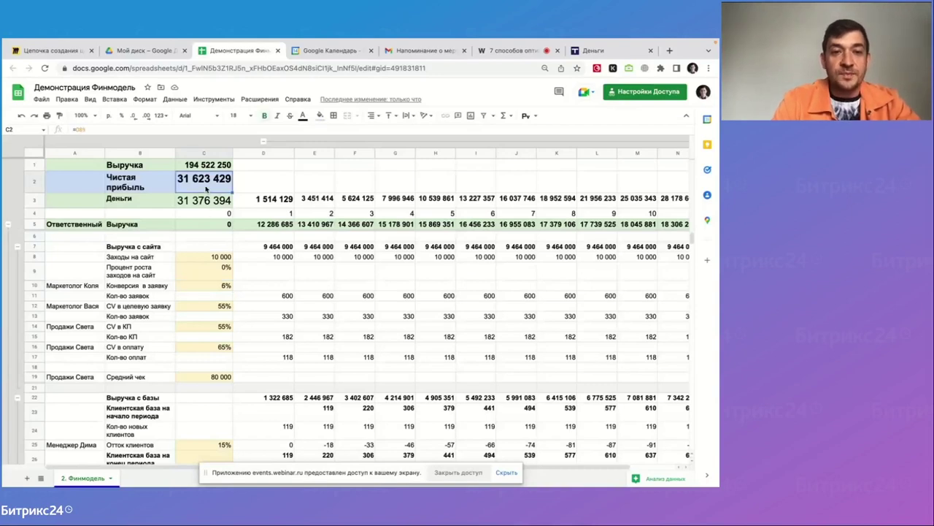
click(194, 287)
text(4)
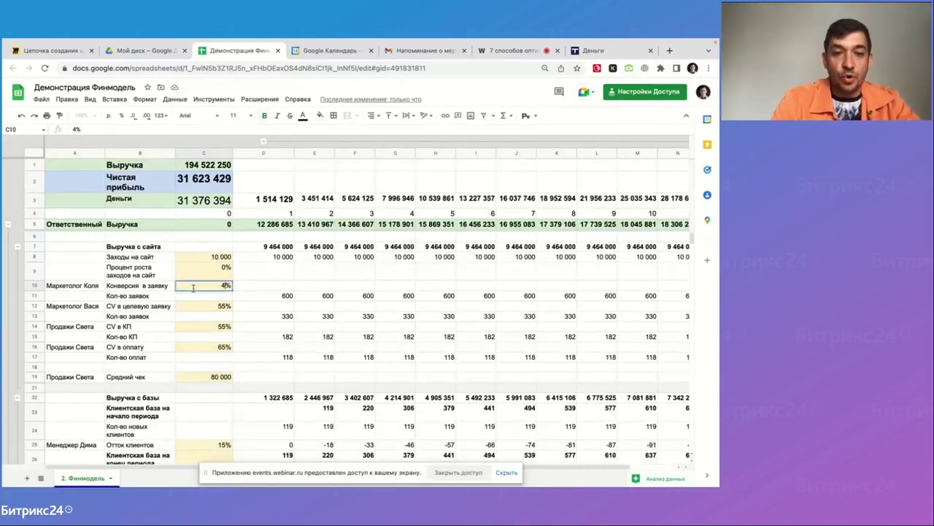
key(Return)
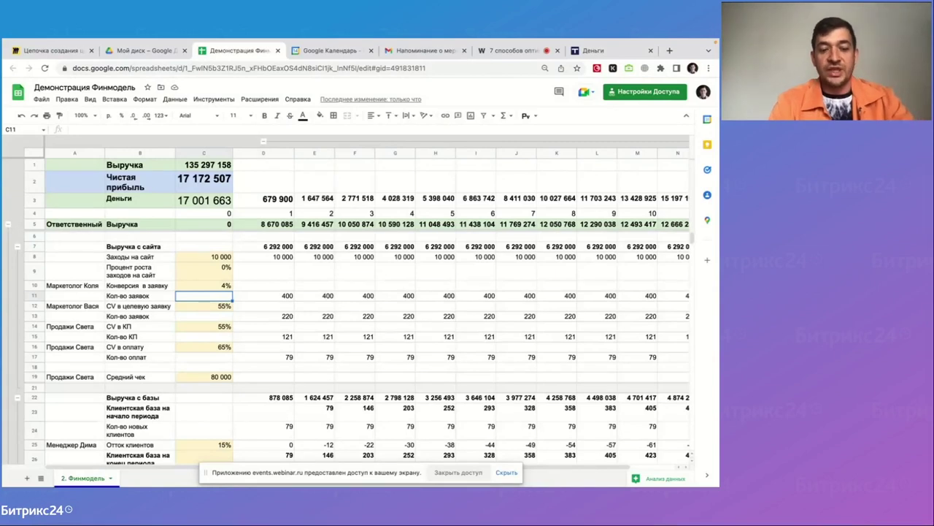
Set the CV в оплату input in C16 of the Выручка с сайта block to 45%
click(67, 327)
click(213, 327)
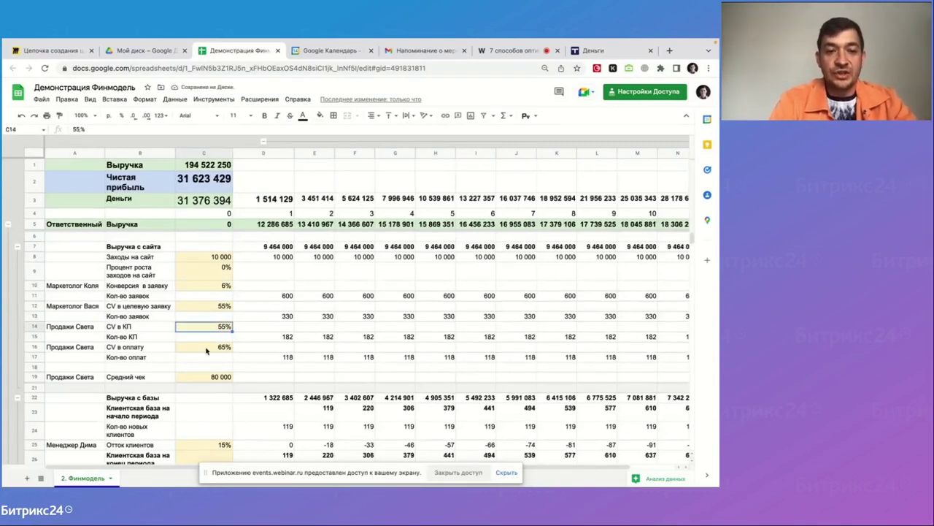
click(203, 348)
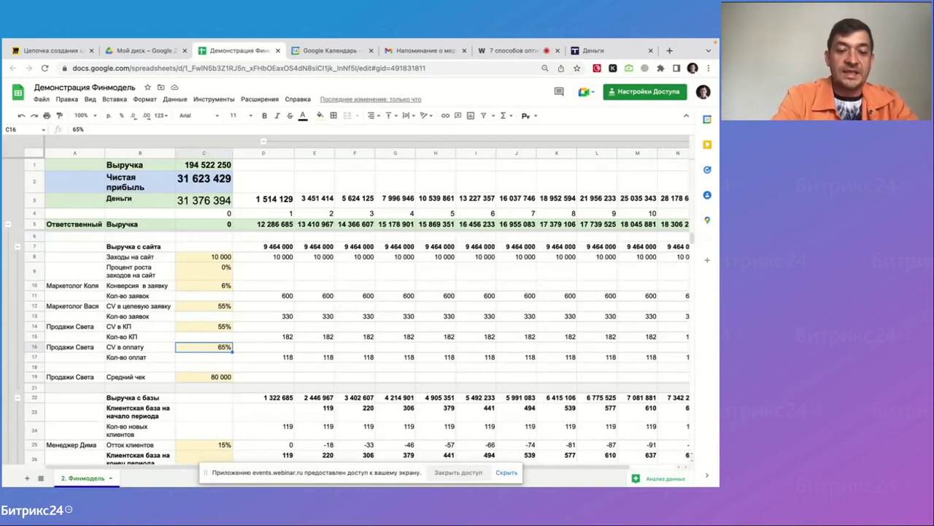
text(45)
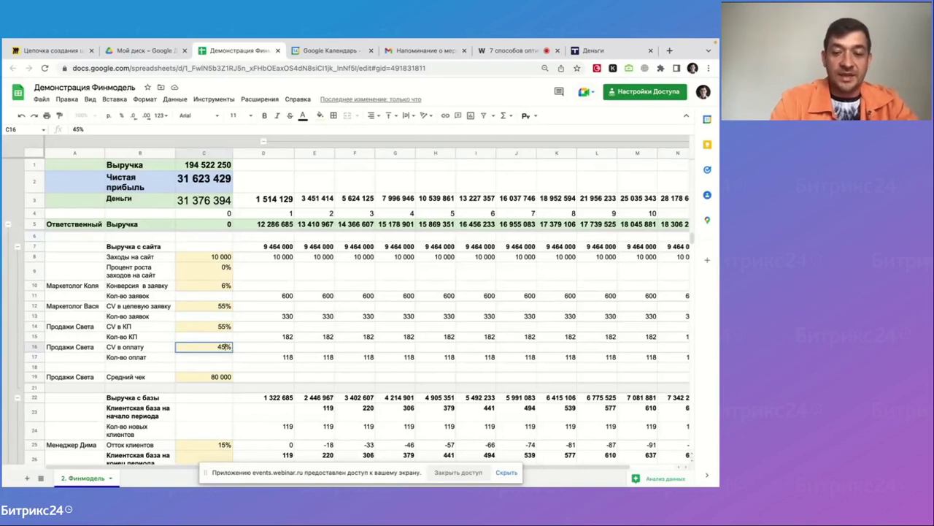
key(Return)
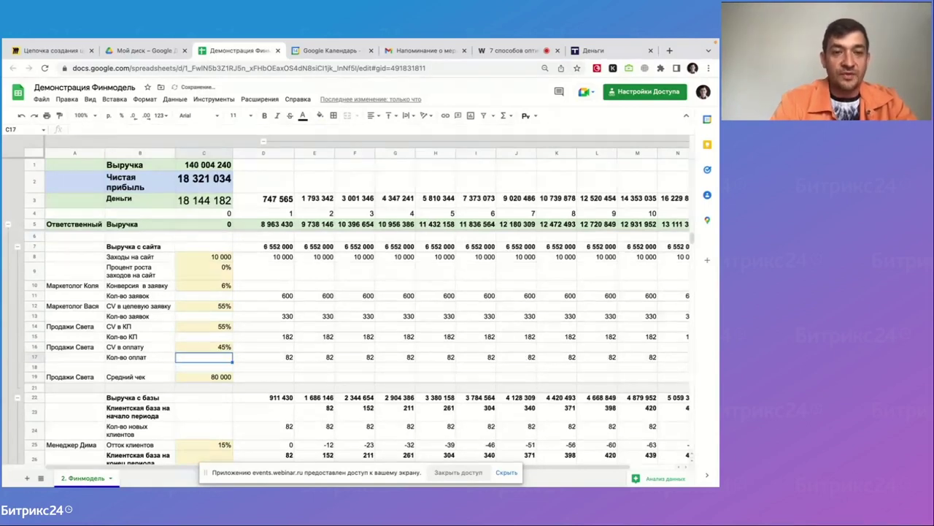
Combine the lower CV в оплату with a Конверсия в заявку of 4% in C10, and undo both changes
click(201, 284)
text(4)
key(Return)
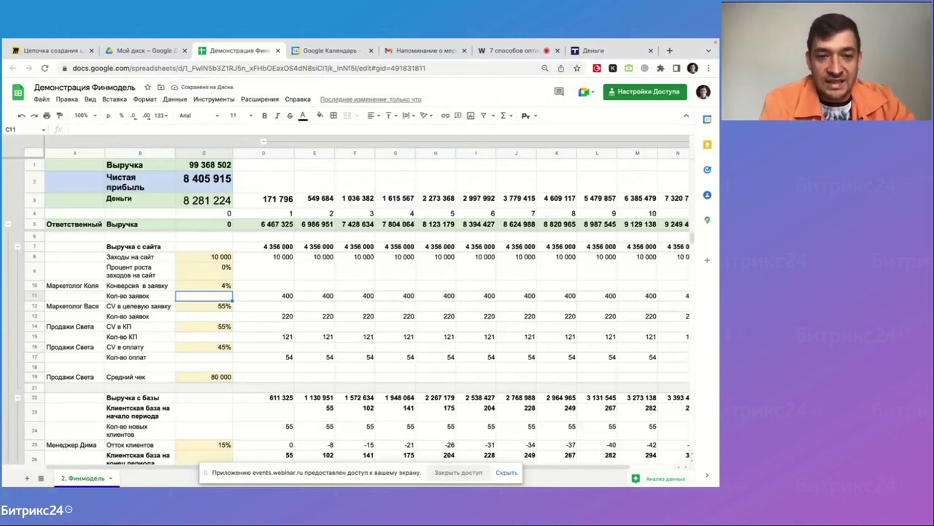
key(ctrl+z)
key(ctrl+z)
Try a себестоимость of 65% in C49 under Переменные расходы, and undo the change
scroll(241, 305, down, 1)
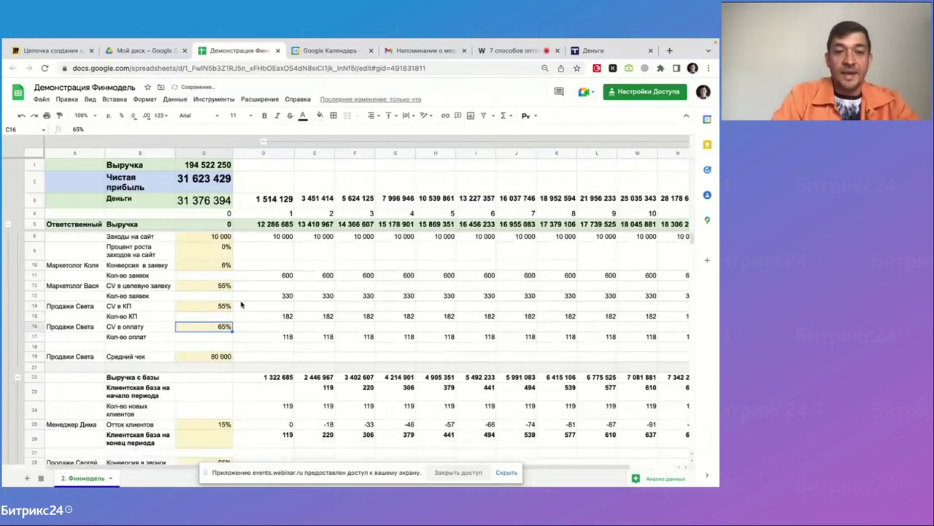
scroll(241, 305, down, 5)
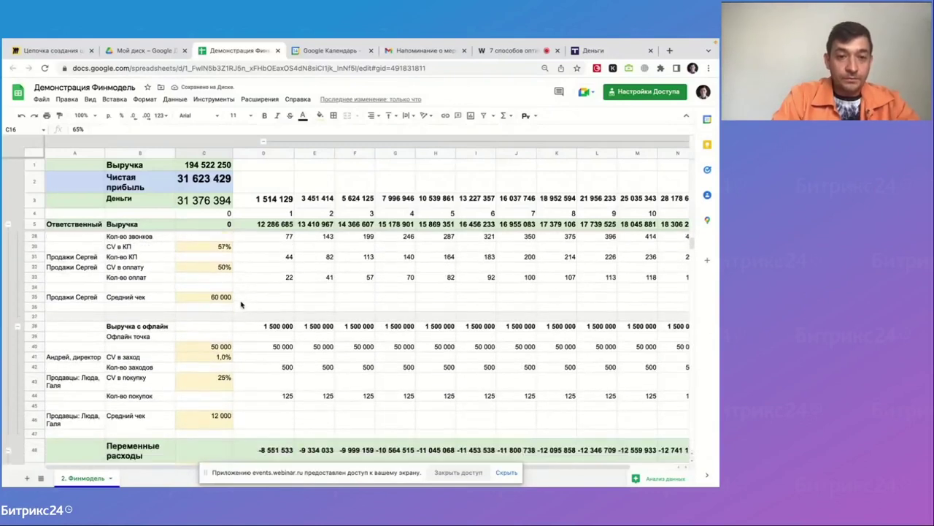
scroll(241, 305, down, 5)
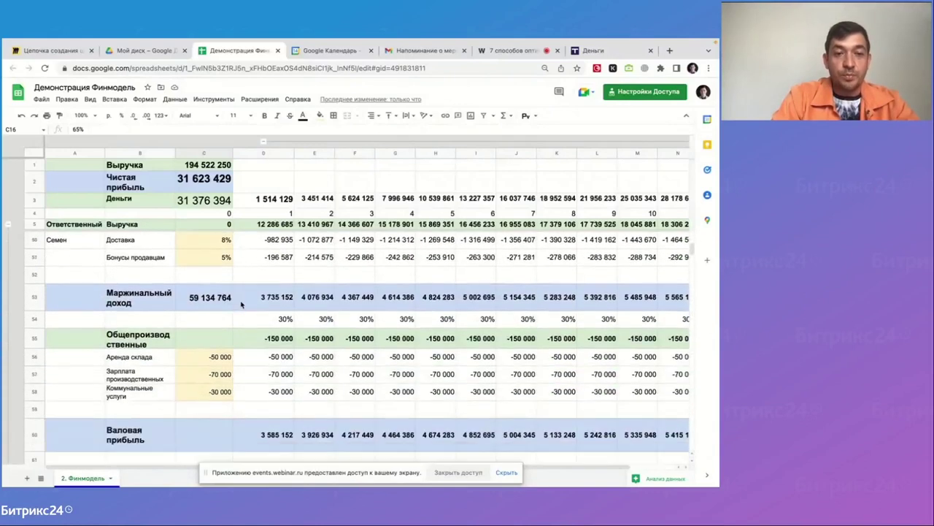
scroll(241, 305, up, 1)
click(214, 291)
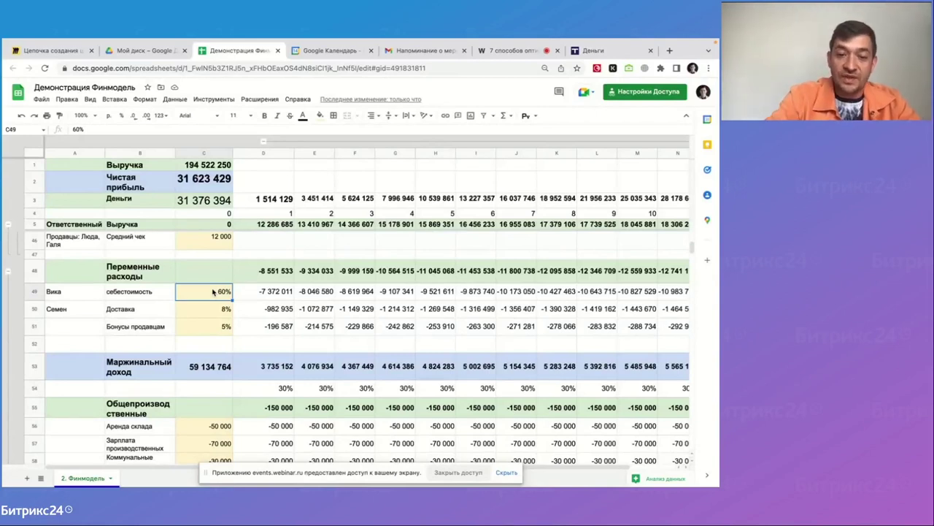
text(65)
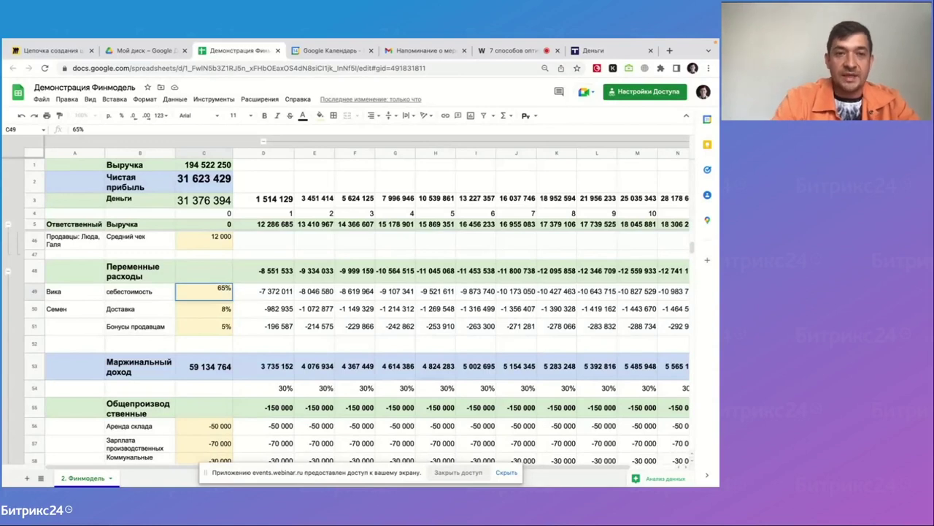
key(Return)
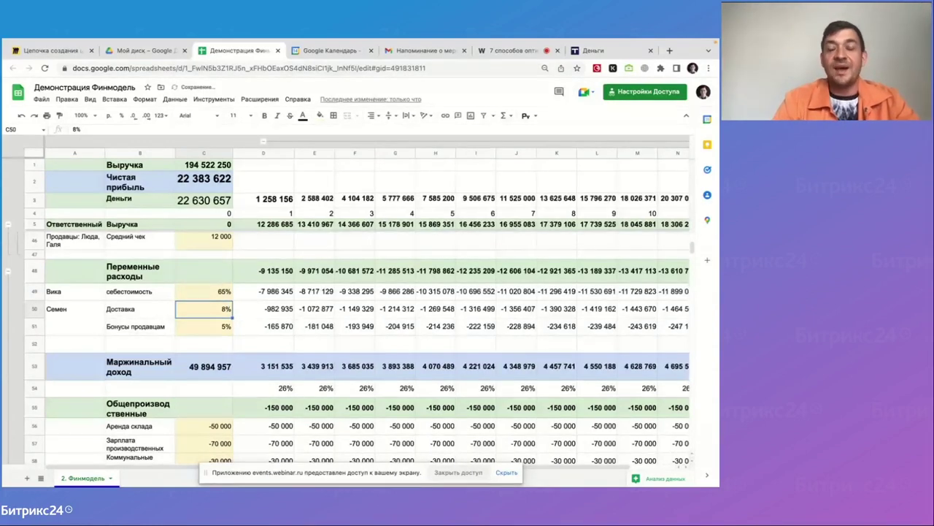
key(ctrl+z)
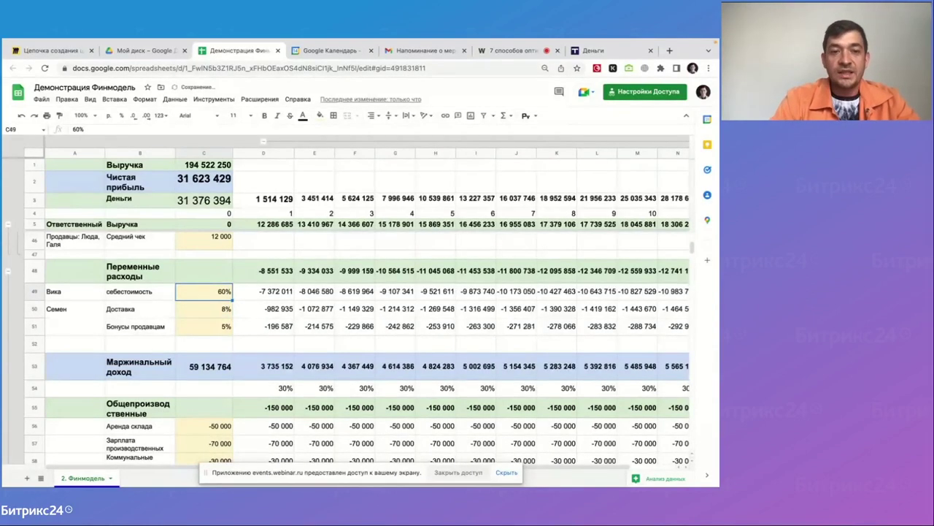
Review the cost and profit rows from себестоимость through Валовая прибыль to Постоянные расходы, and return to the Выручка с сайта block
click(293, 294)
scroll(292, 295, down, 1)
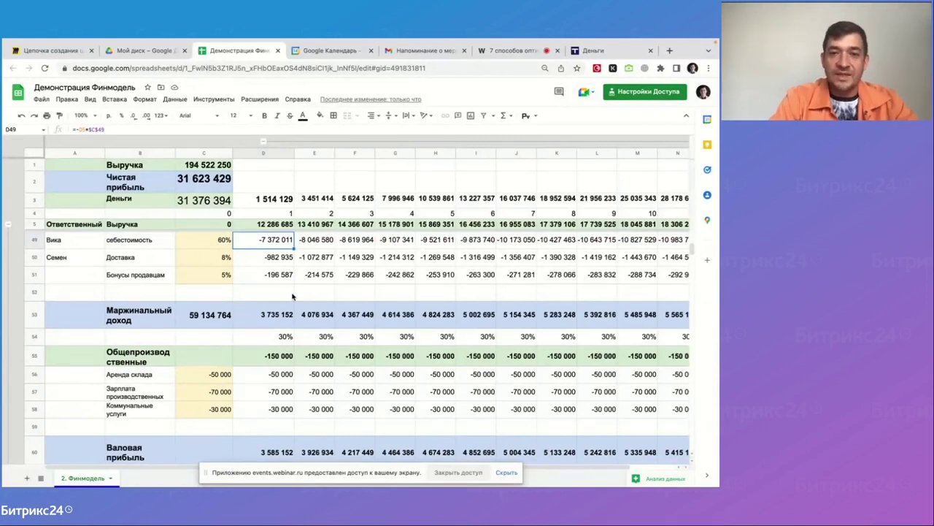
scroll(293, 295, down, 1)
scroll(293, 295, down, 2)
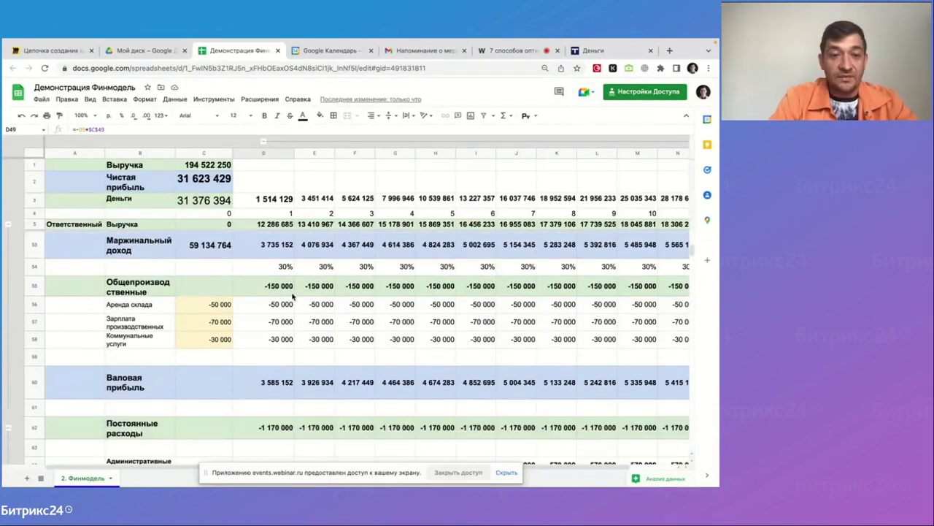
scroll(293, 295, down, 4)
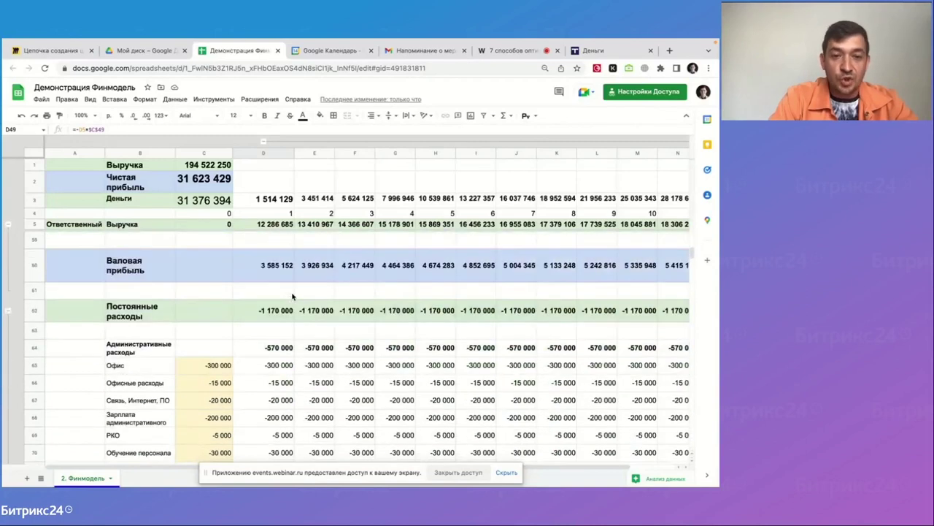
scroll(293, 295, up, 5)
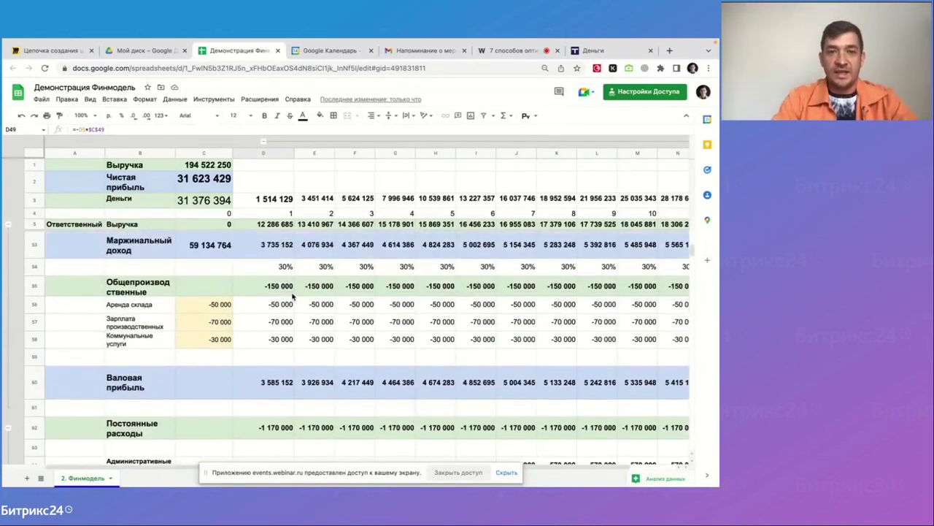
scroll(293, 295, up, 15)
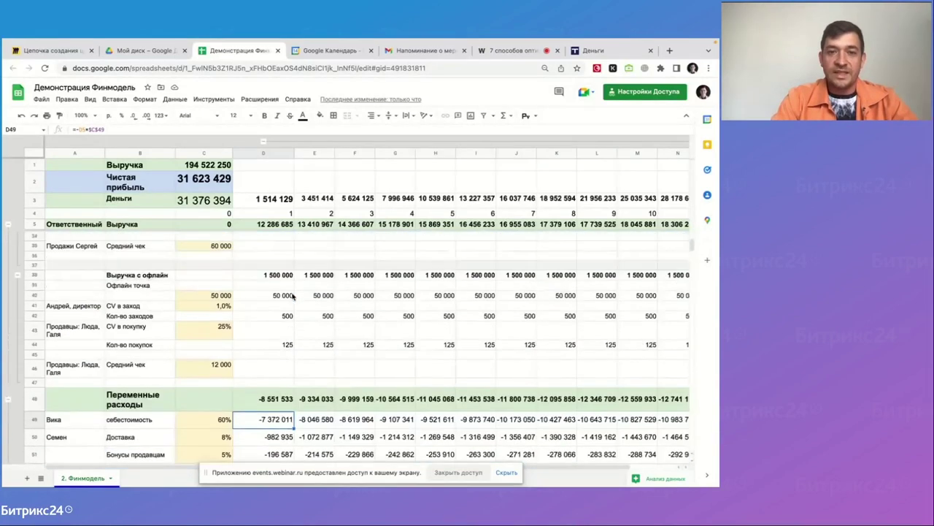
scroll(293, 295, up, 1)
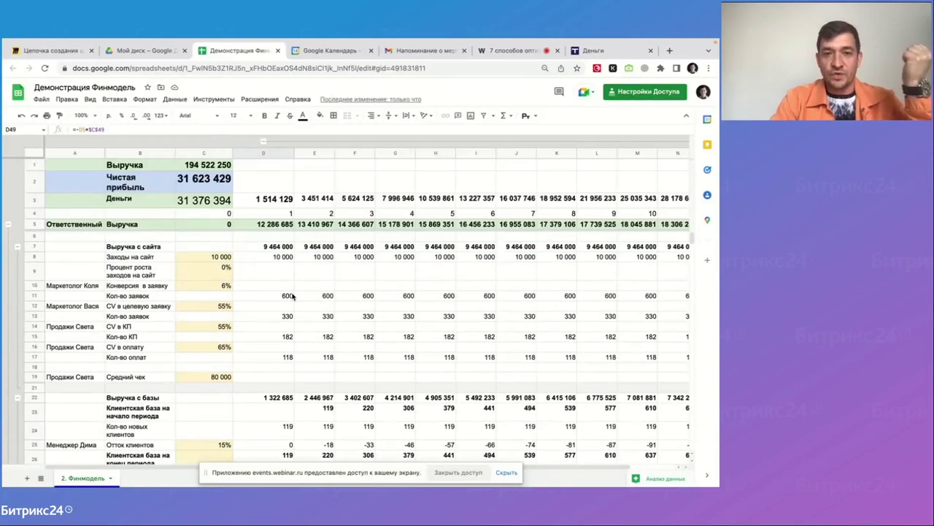
Try an Офис expense of -350000 in C65 under Административные расходы, and undo the change
scroll(292, 295, down, 15)
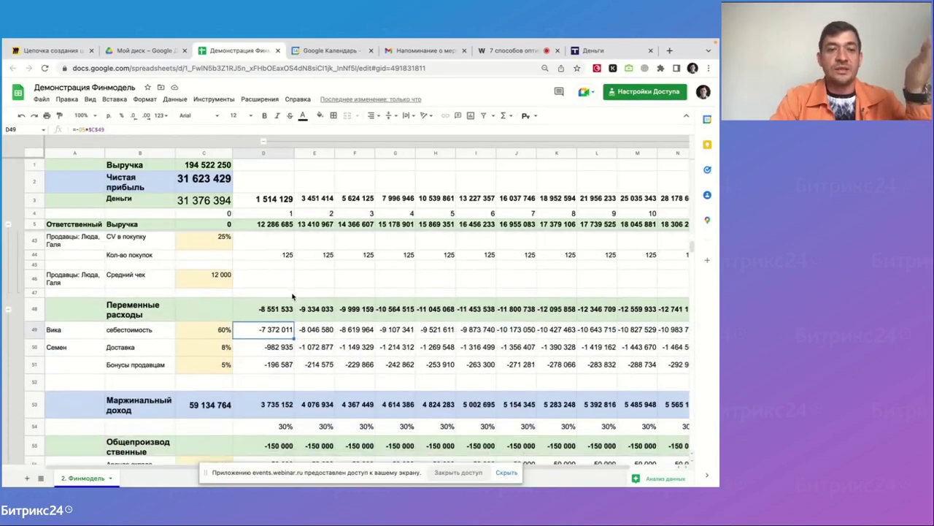
scroll(293, 295, down, 2)
scroll(285, 322, up, 1)
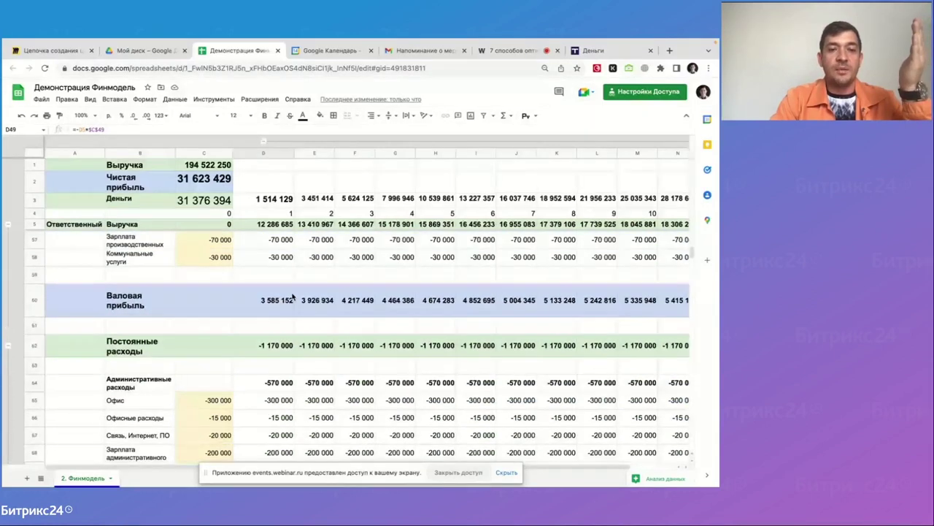
scroll(262, 371, up, 1)
click(219, 419)
scroll(219, 420, down, 2)
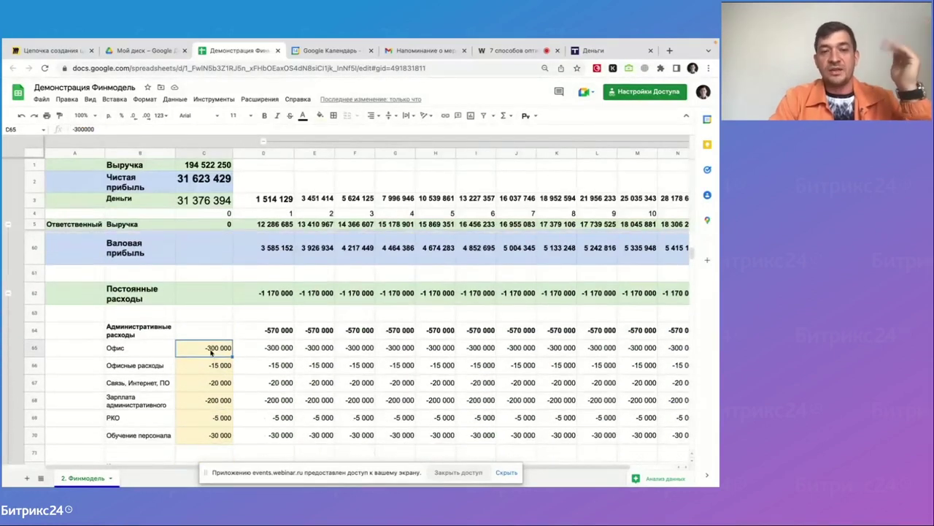
click(255, 351)
click(215, 353)
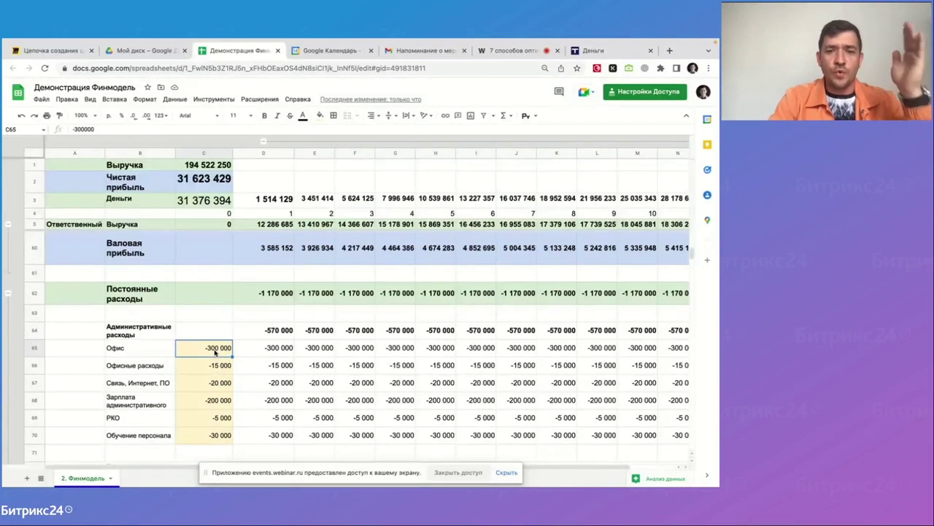
text(-350000)
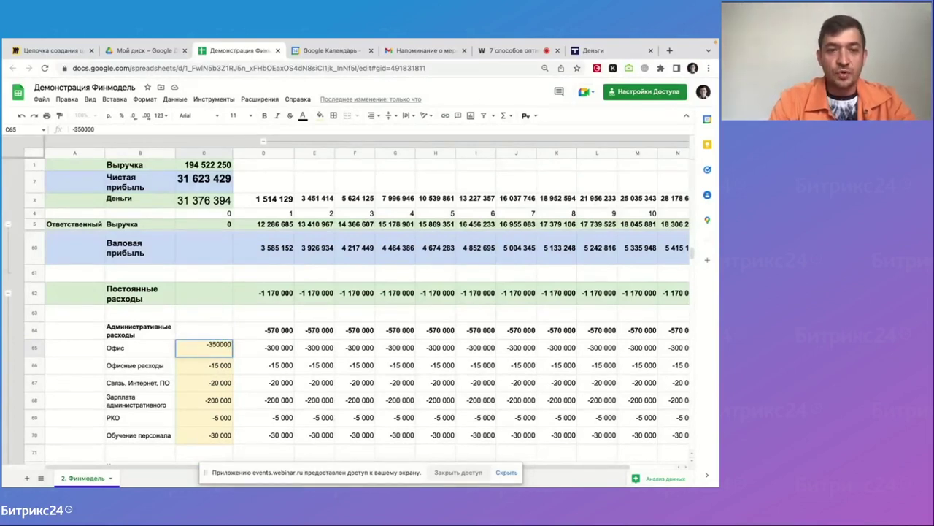
key(Return)
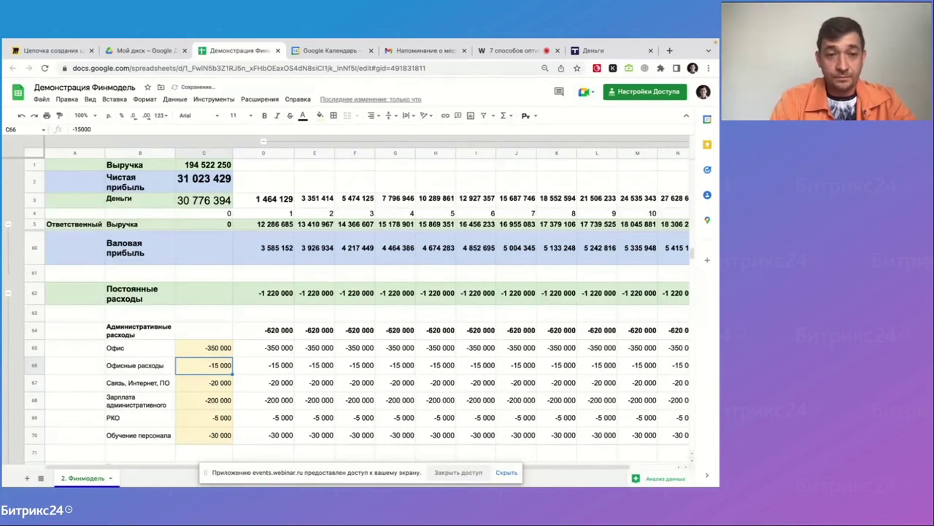
key(ctrl+z)
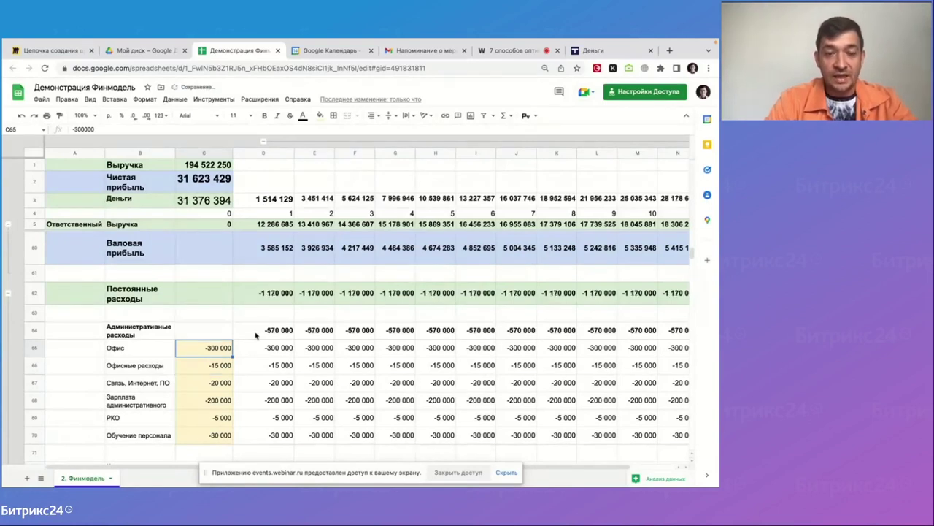
Try a Конверсия в заявку of 8% in C10 of the Выручка с сайта block, and undo the change
scroll(255, 335, up, 10)
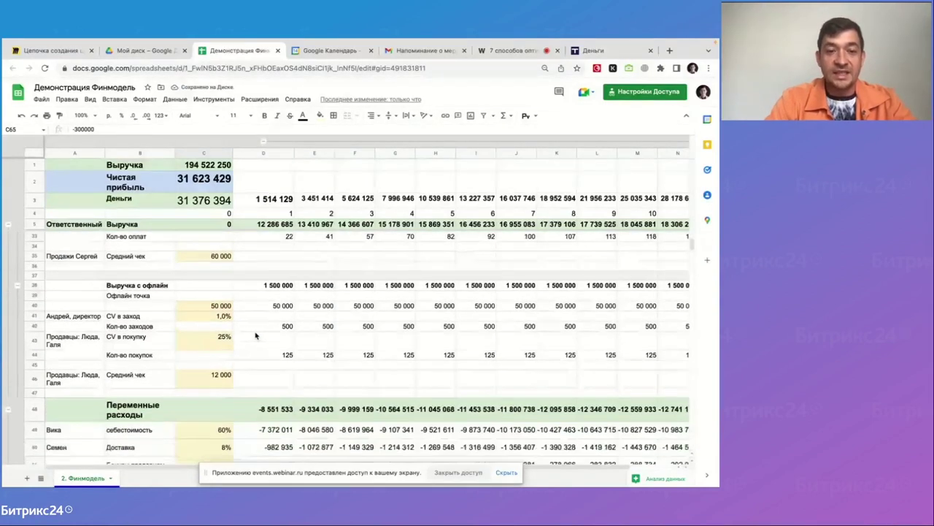
scroll(256, 335, down, 1)
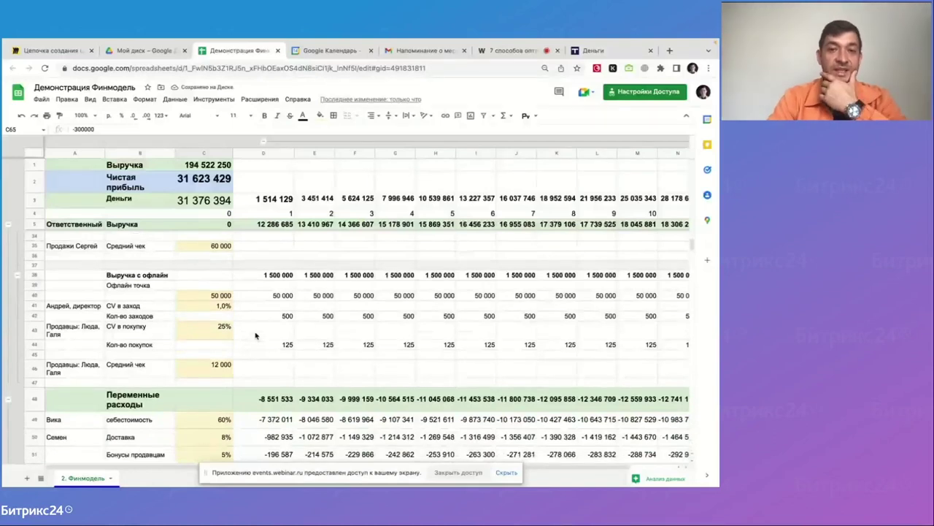
scroll(255, 335, up, 10)
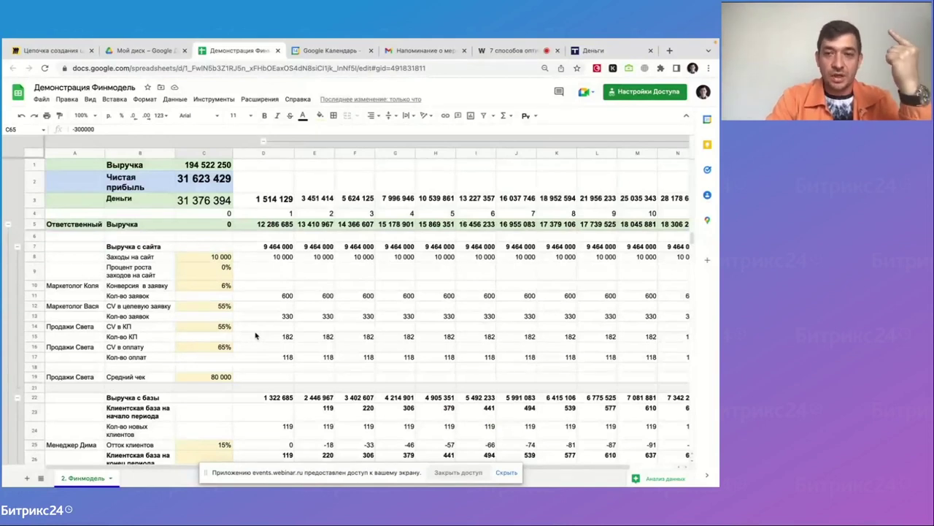
scroll(255, 335, down, 1)
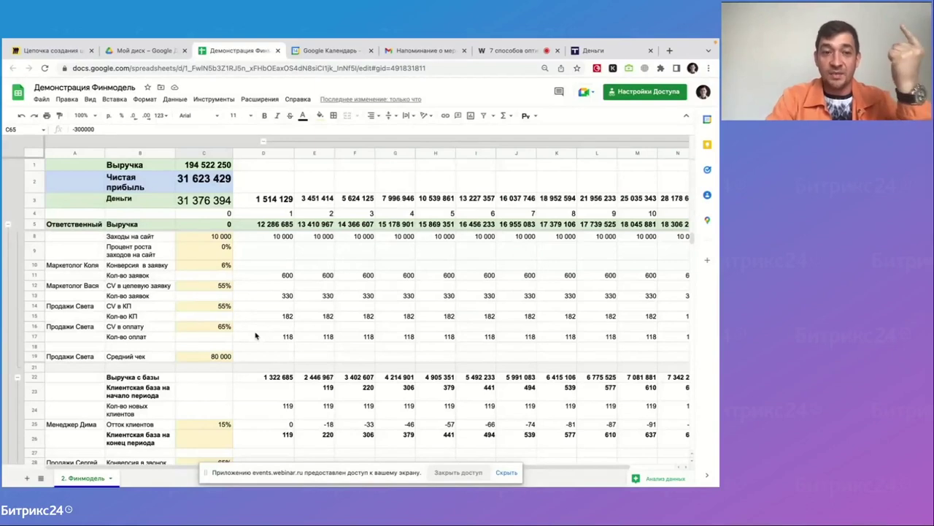
scroll(255, 335, up, 1)
click(216, 286)
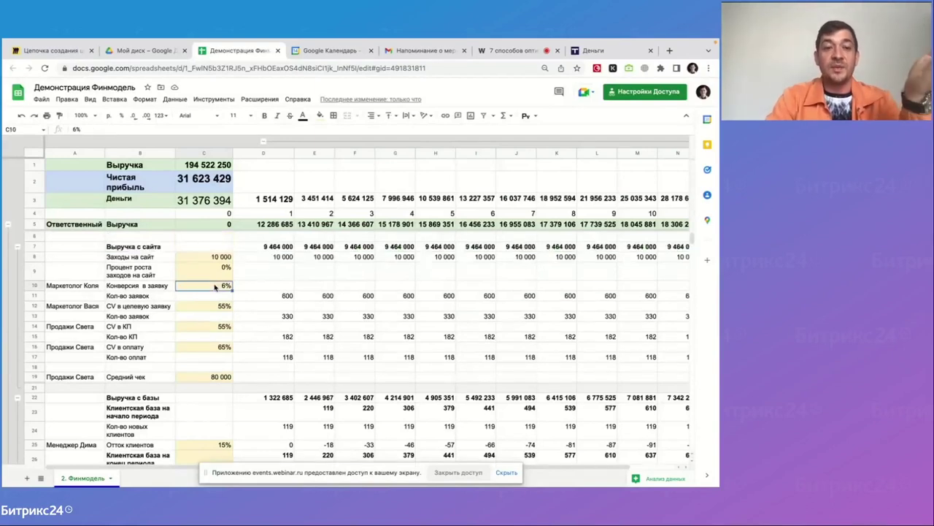
click(87, 286)
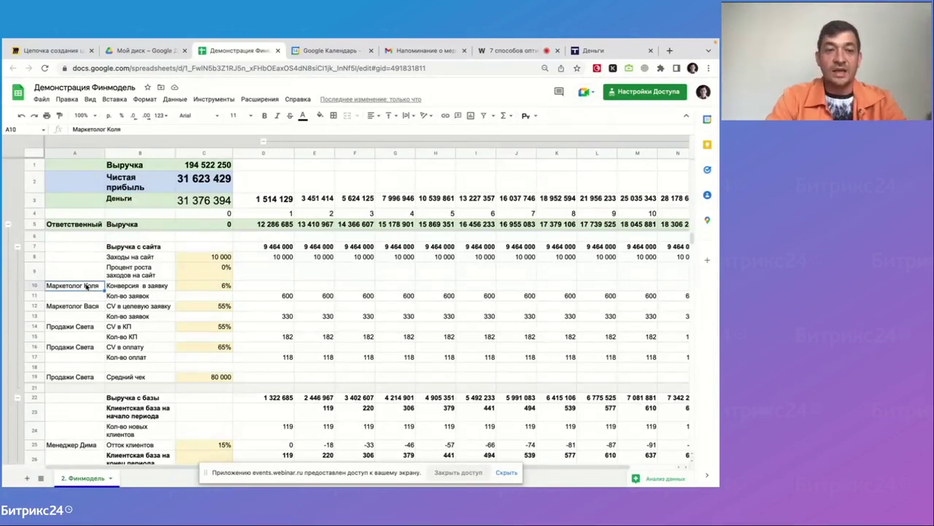
click(214, 286)
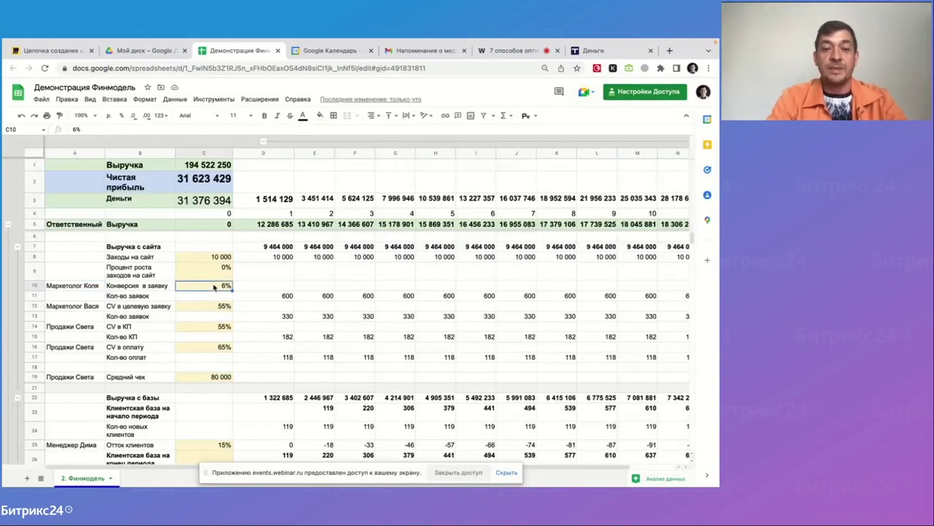
text(8)
key(Return)
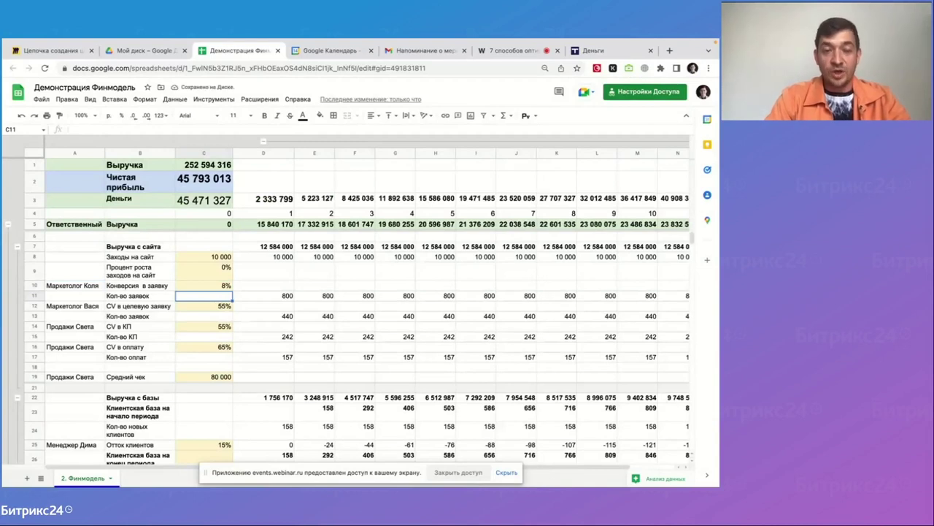
key(ctrl+z)
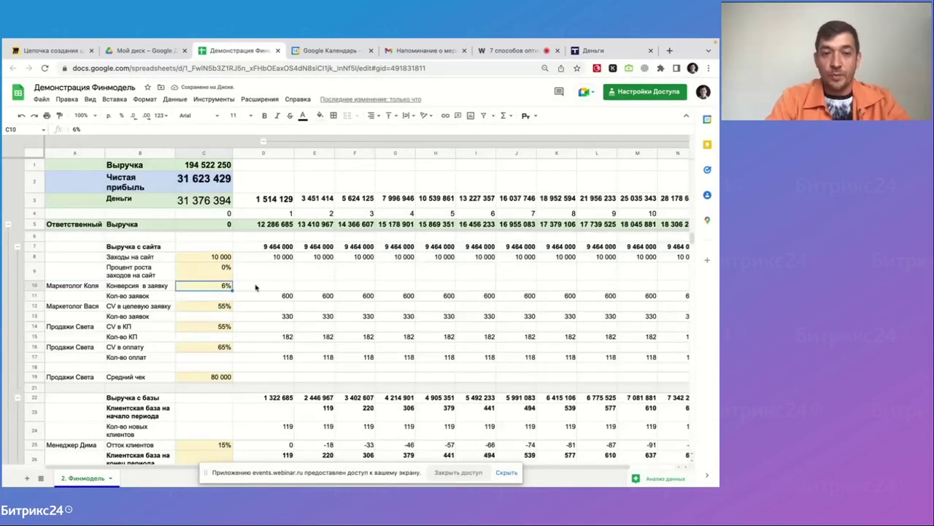
click(251, 289)
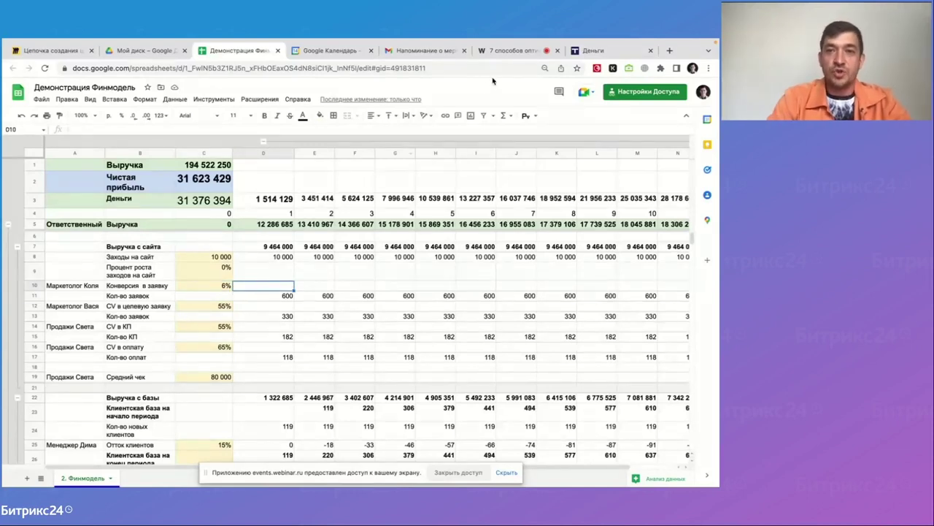
Switch to the 7 способов оптимизации расходов webinar page and stop the screen sharing
click(520, 50)
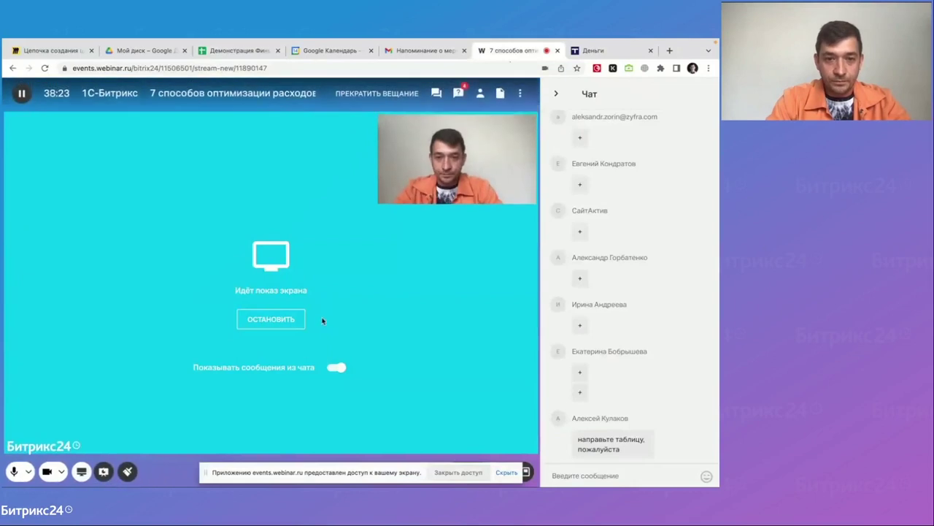
click(273, 322)
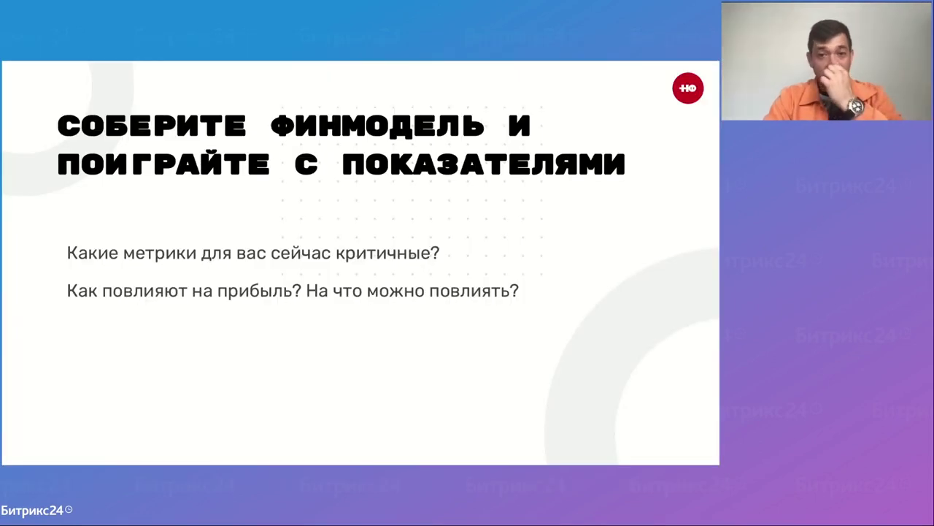